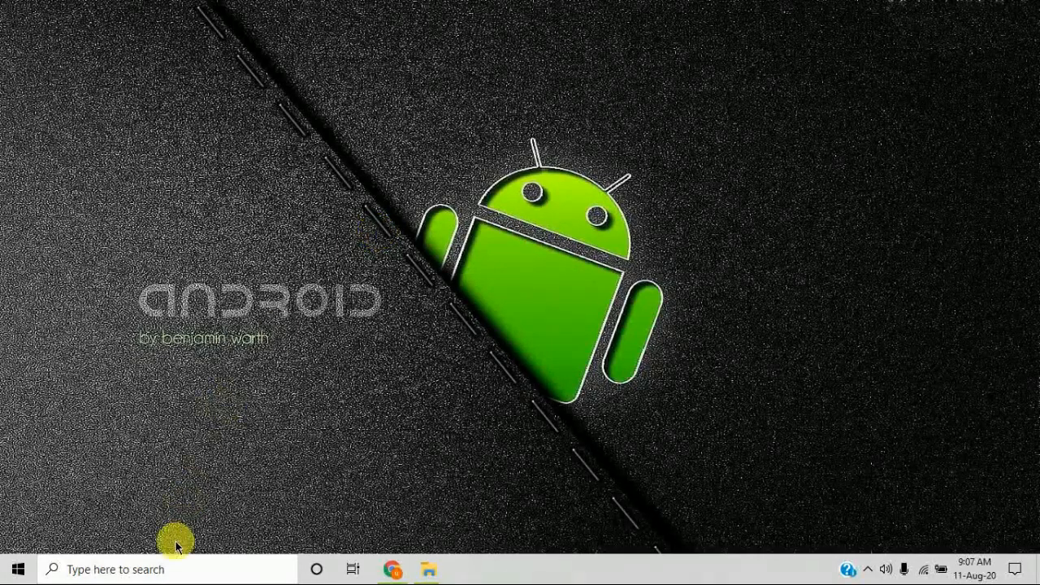
- Open Google Chrome from the Windows search and maximize its window
left_click(172, 568)
type("goo")
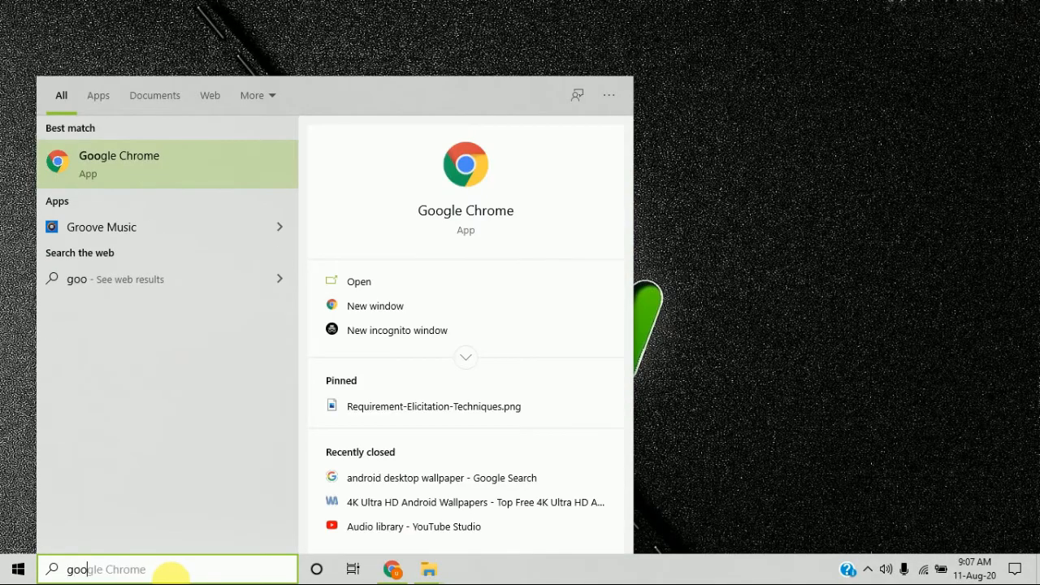
key("Return")
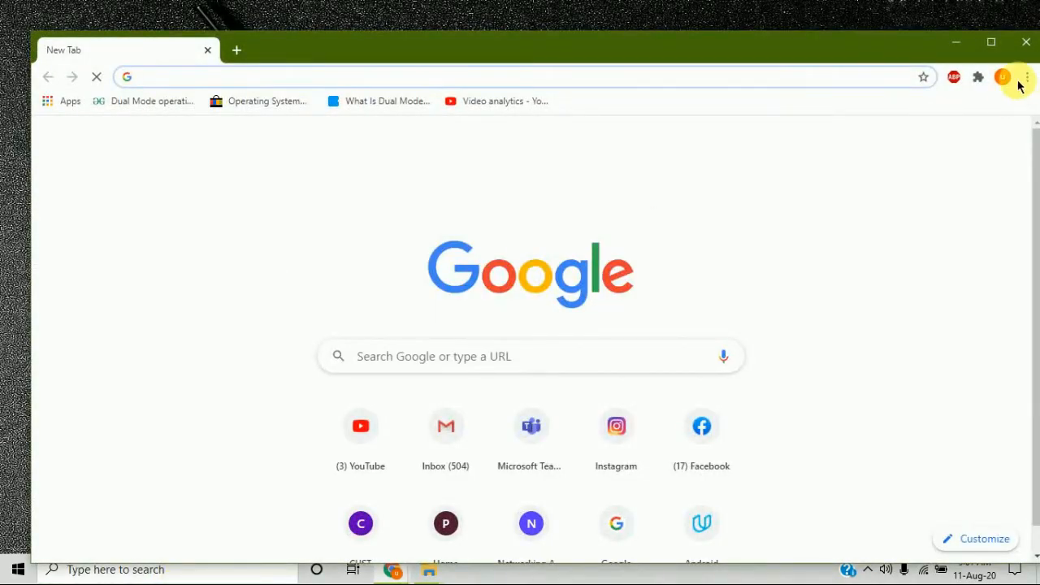
left_click(989, 39)
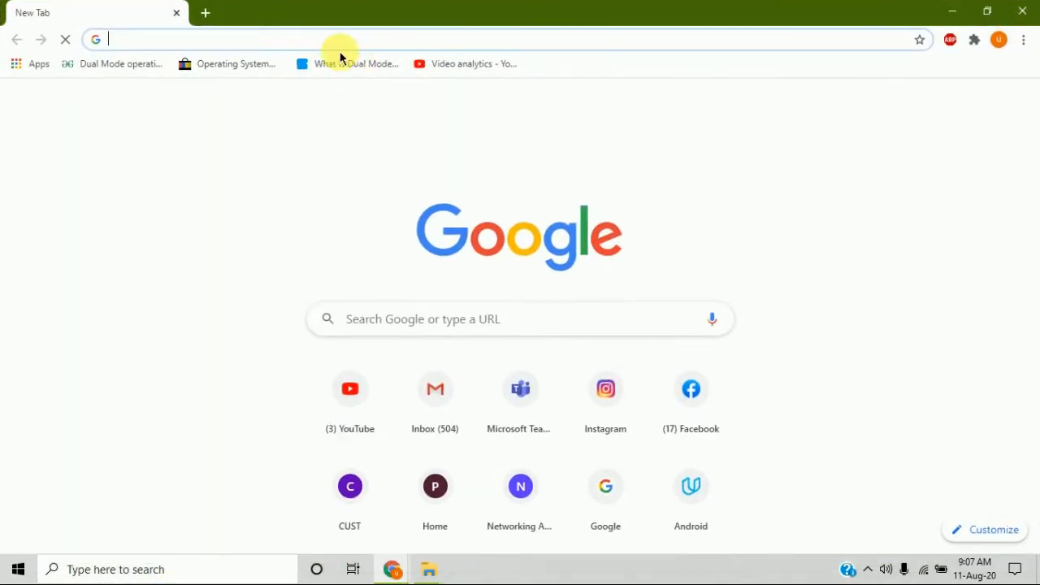
- Search the web for "android studio full version free download" and open the developer.android.com result for the latest version
left_click(225, 46)
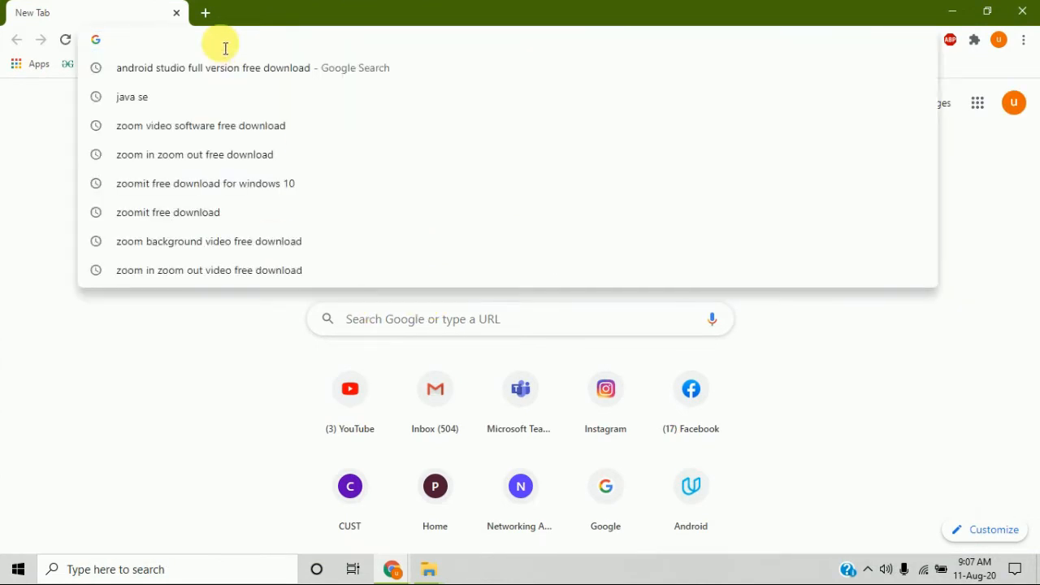
type("an")
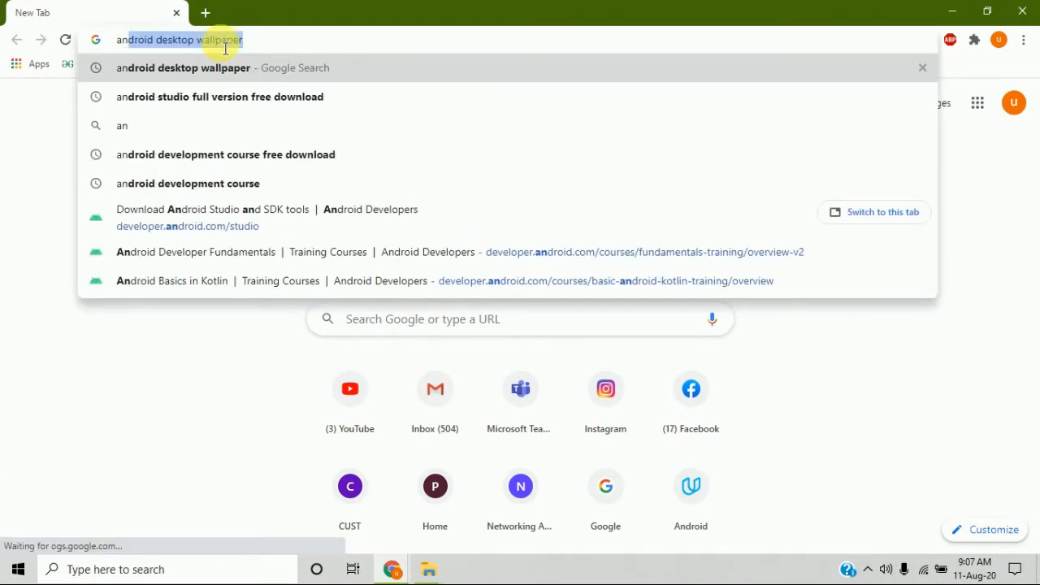
left_click(248, 98)
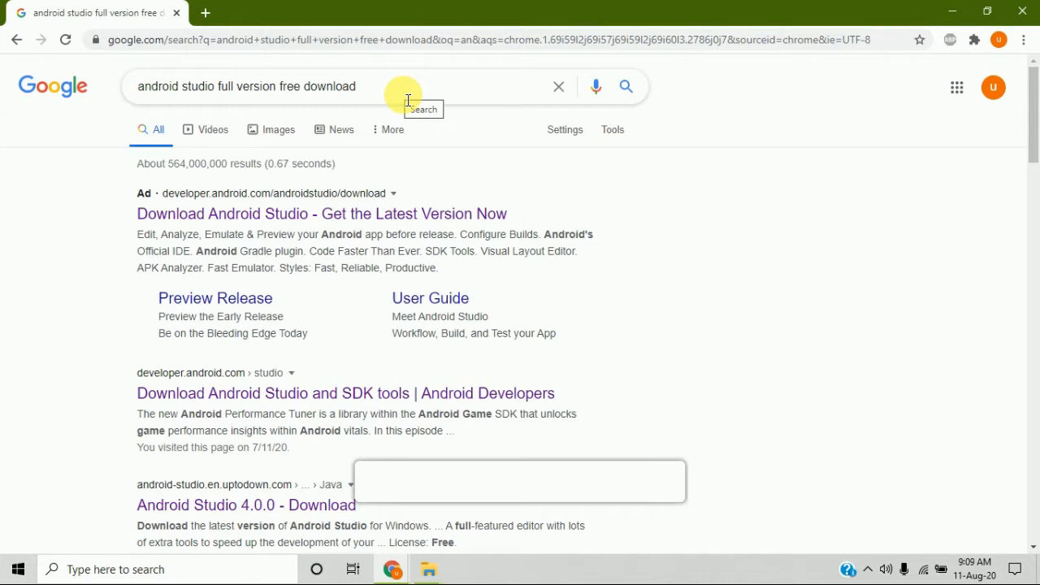
left_click(298, 224)
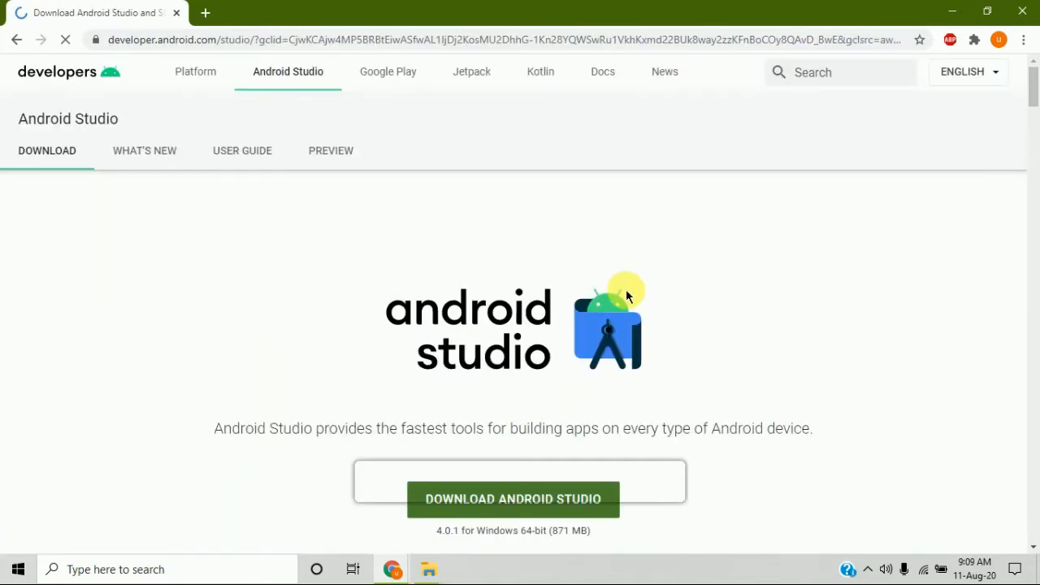
- Download Android Studio 4.0.1 for Windows 64-bit, agreeing to the terms and conditions
scroll(626, 295, "down", 2)
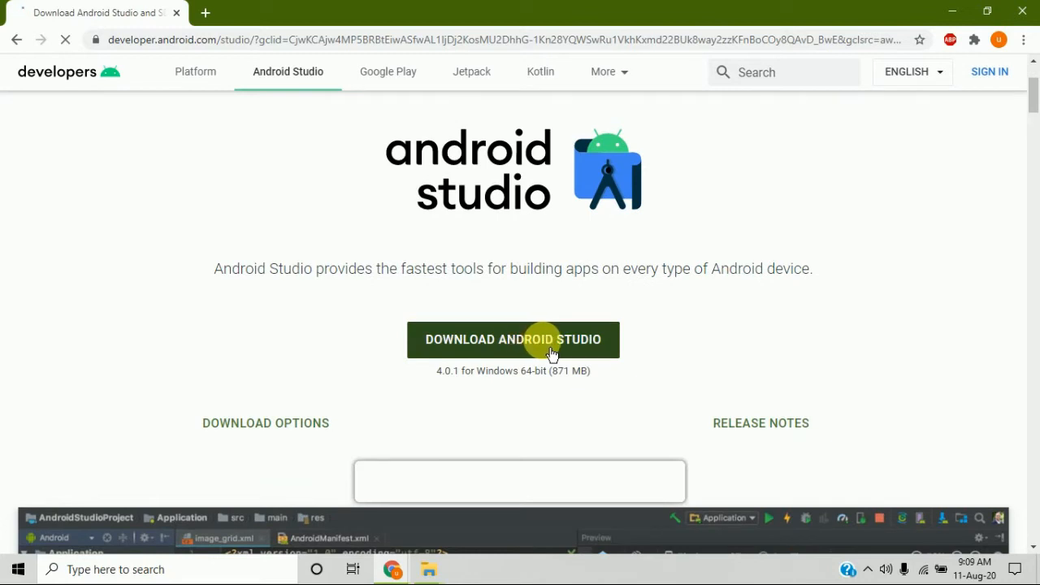
left_click(550, 353)
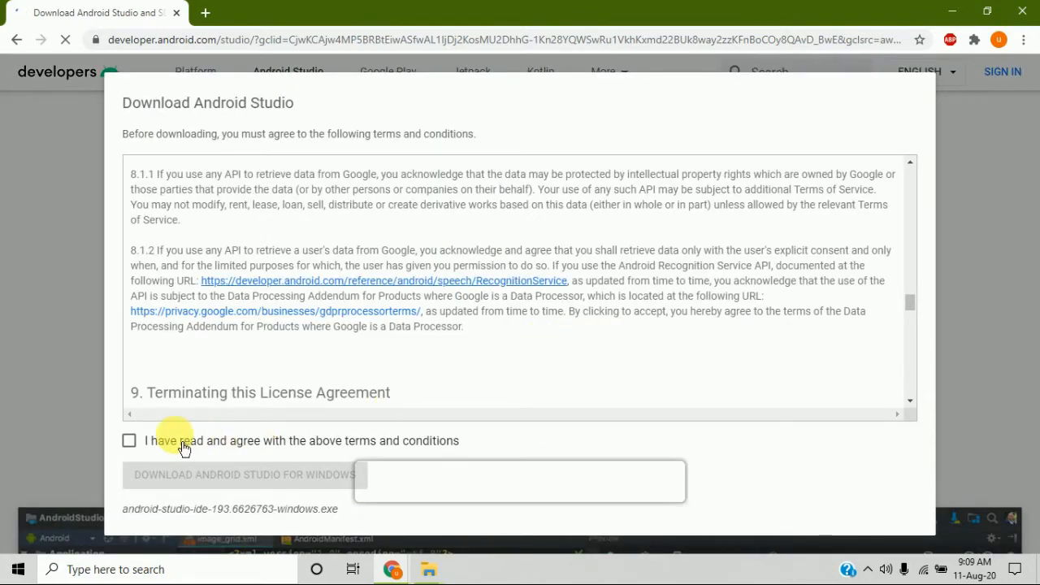
left_click(137, 445)
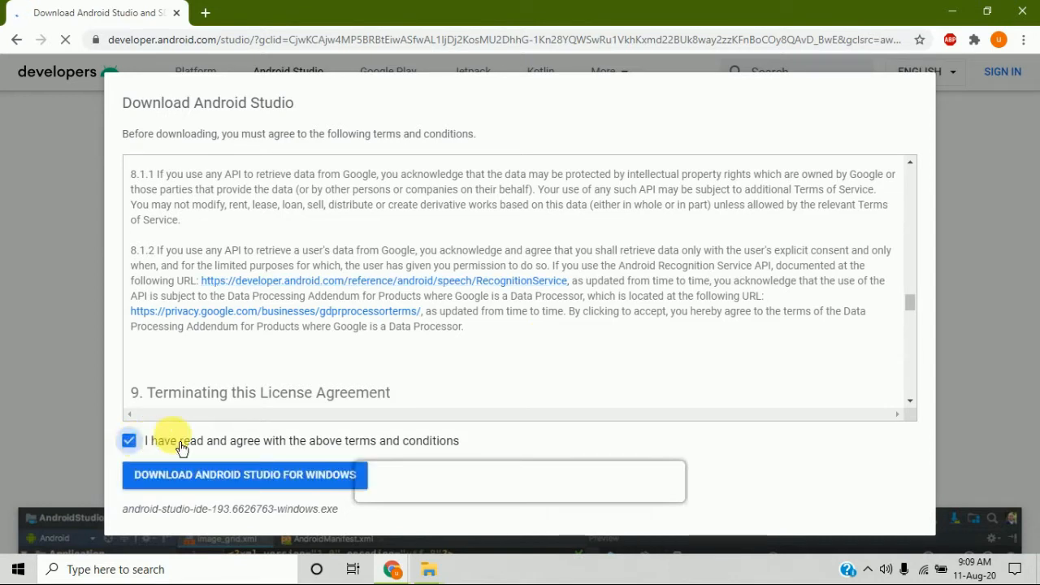
left_click(244, 477)
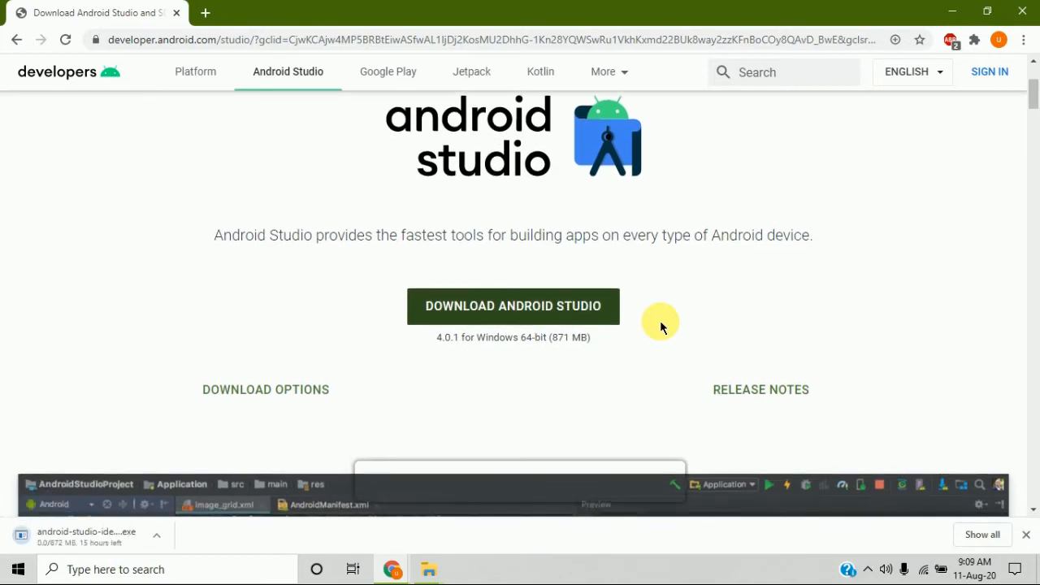
- Set the Android Studio installer to open when done, and cancel its download in the browser's download list
left_click(157, 535)
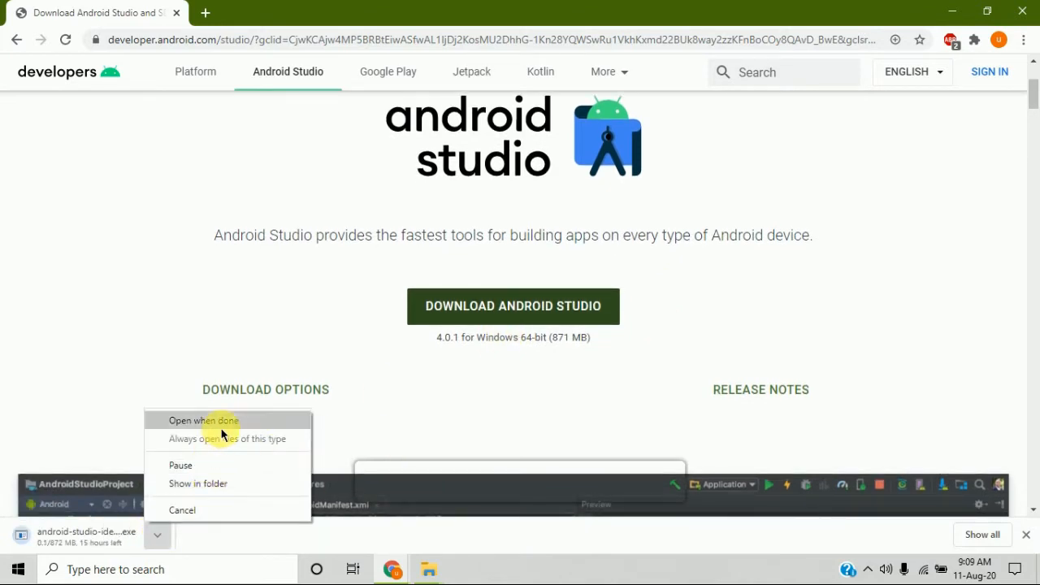
left_click(28, 543)
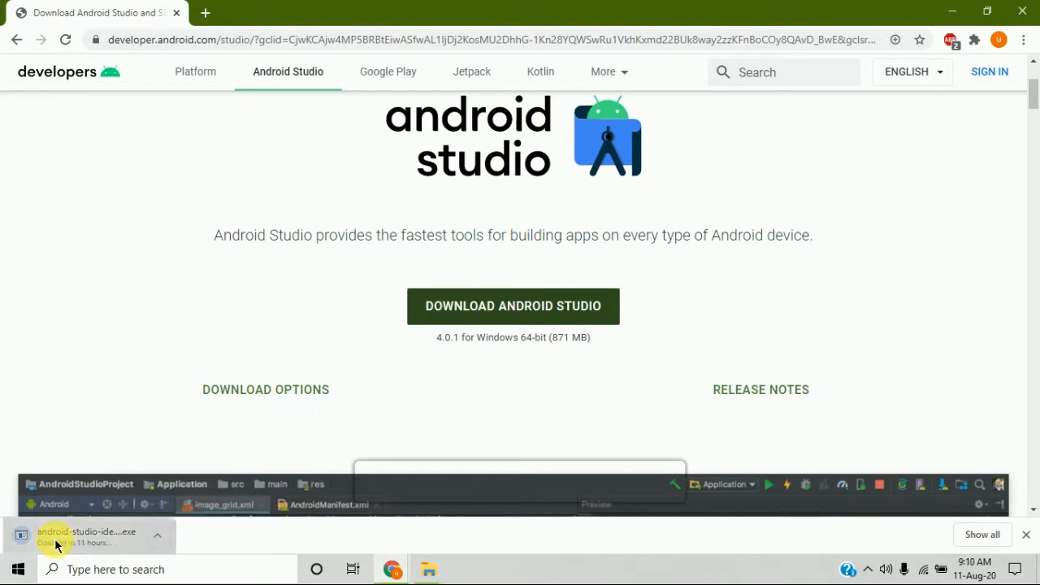
left_click(1023, 39)
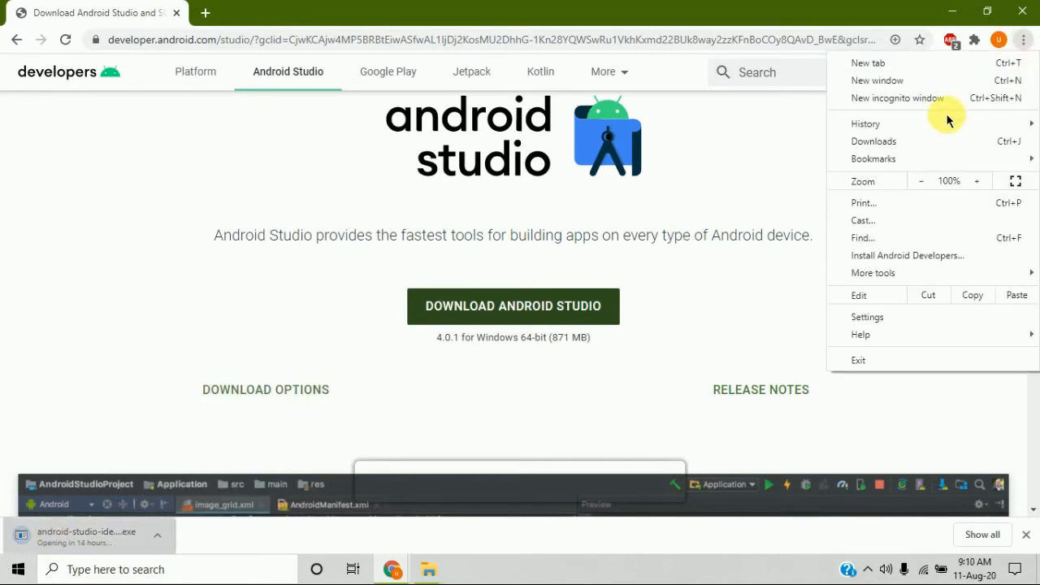
left_click(934, 153)
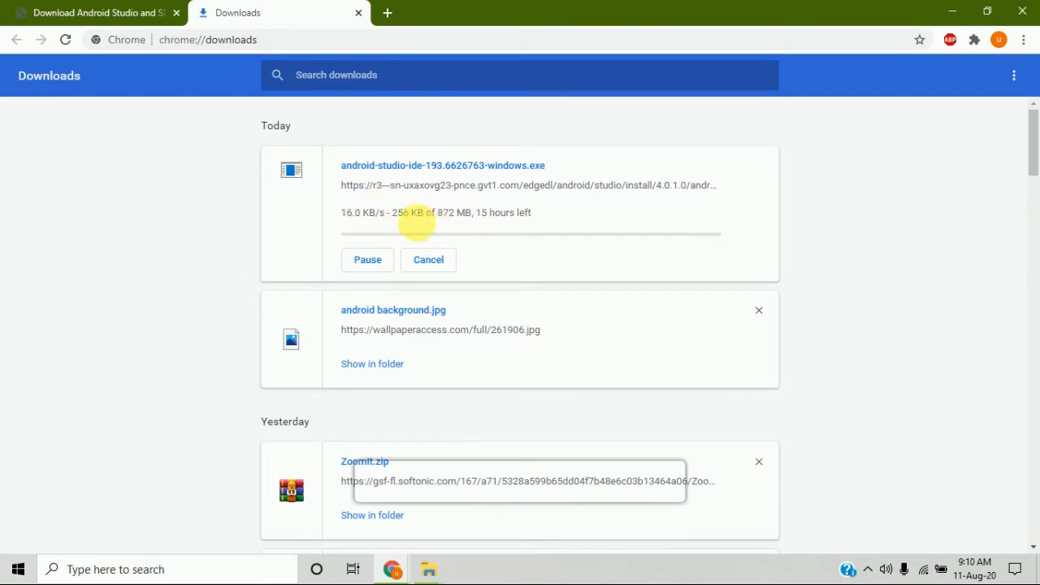
left_click(431, 260)
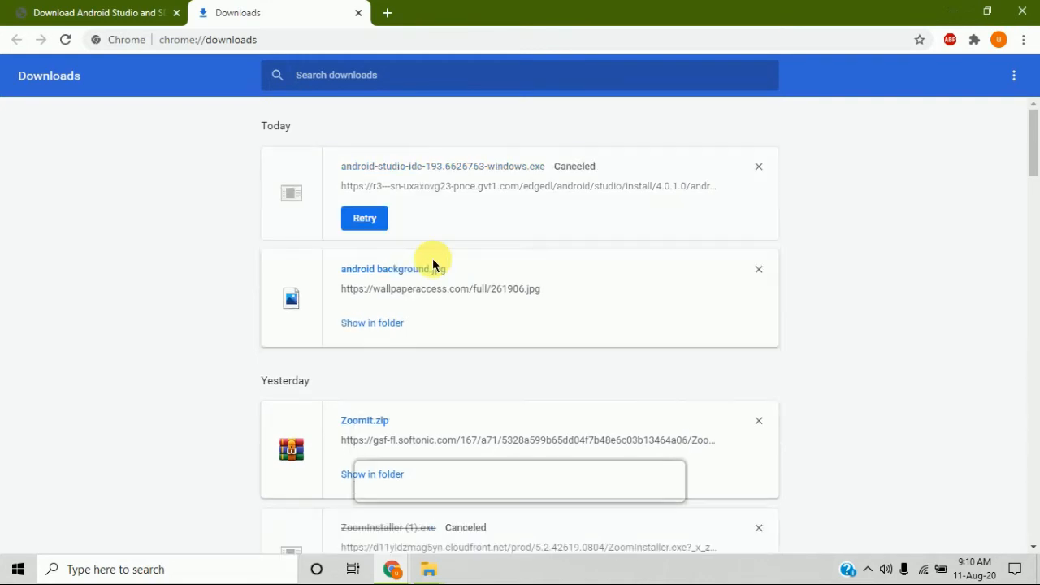
- Search for "java se" in a new tab and open the JDK download page for Java SE 14 on Oracle's site
left_click(384, 13)
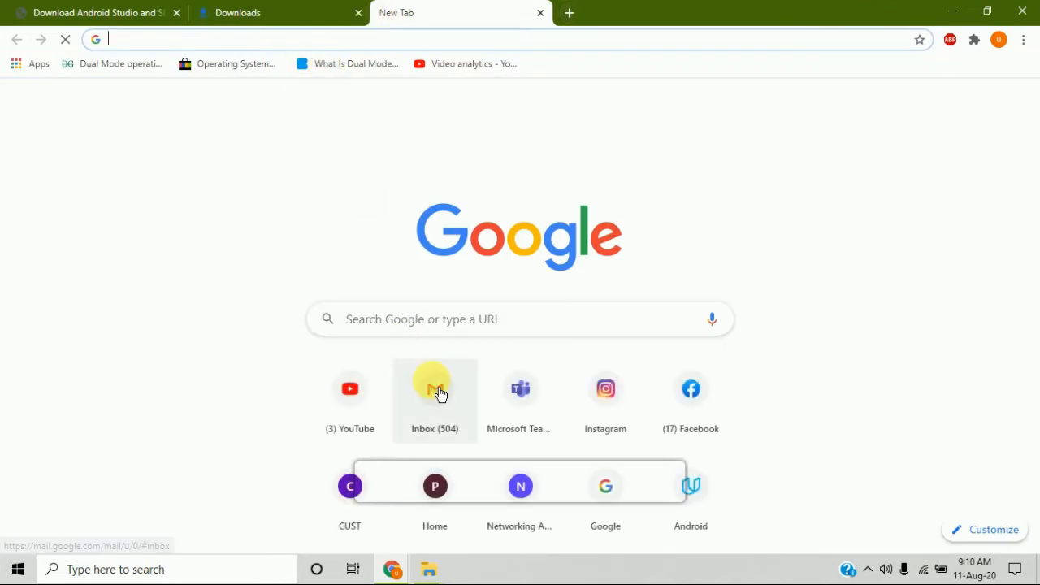
left_click(418, 319)
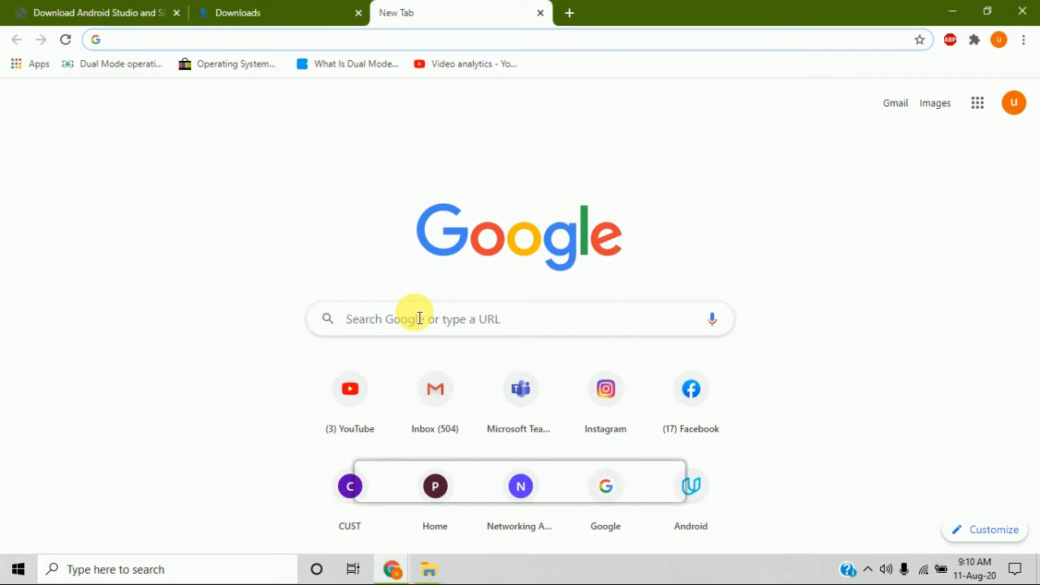
left_click(160, 49)
type("java")
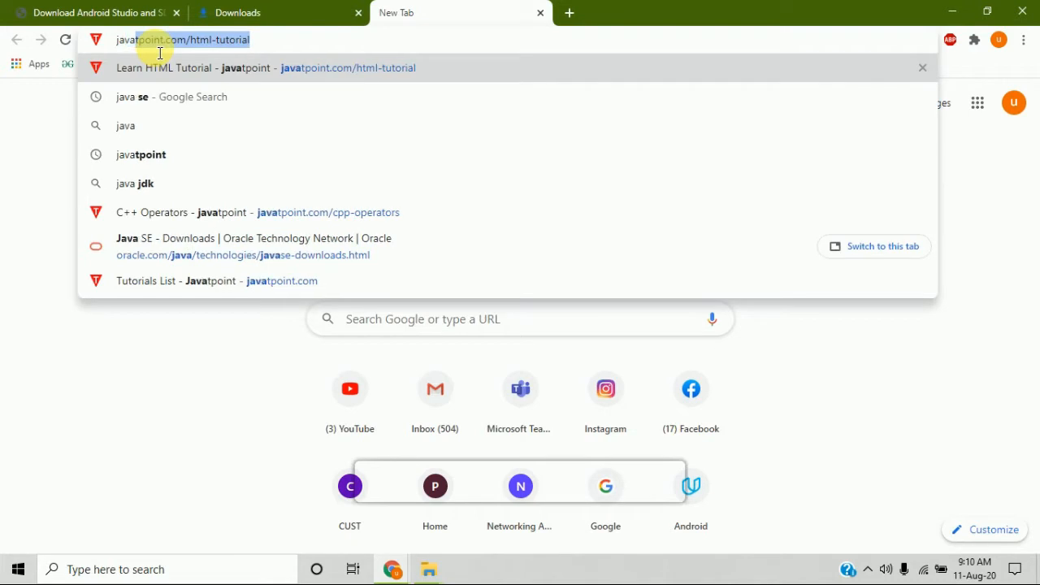
left_click(174, 94)
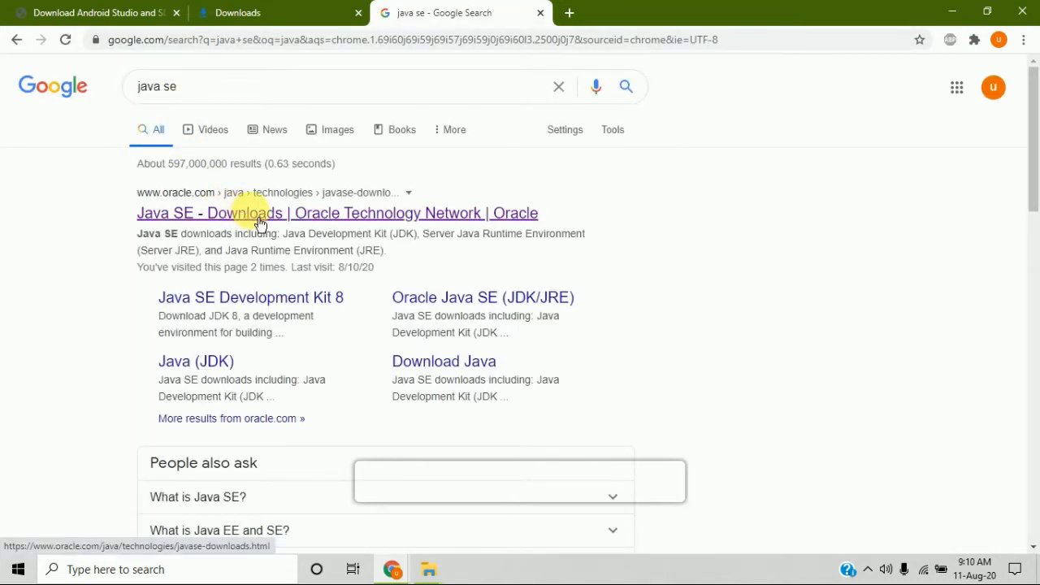
left_click(249, 213)
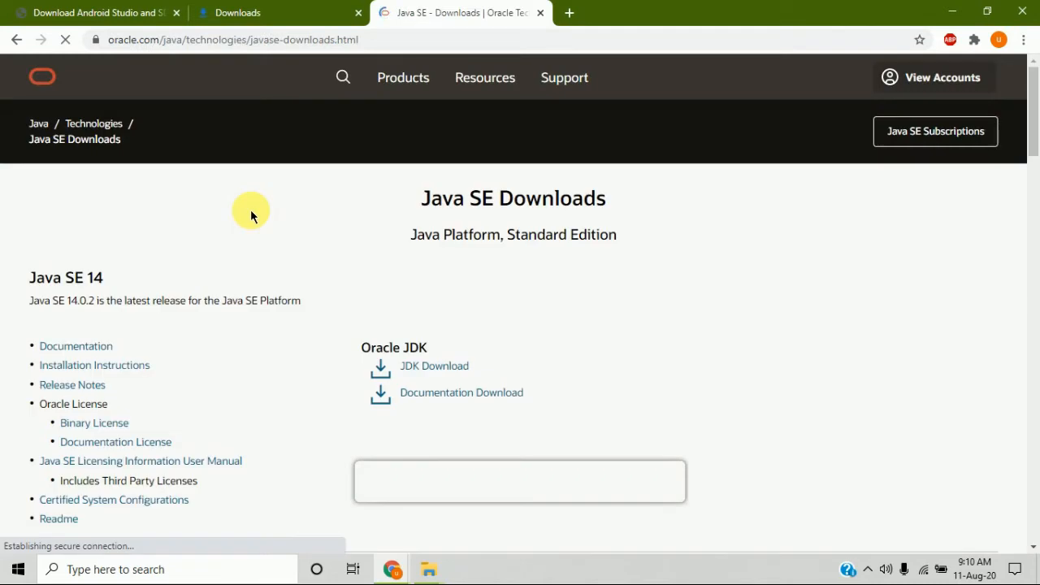
left_click(422, 368)
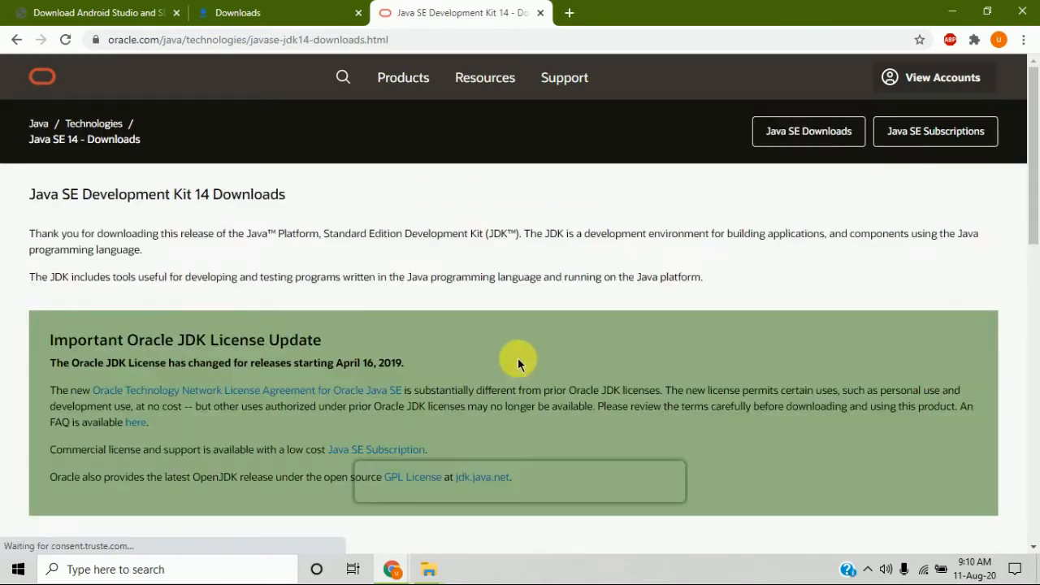
- Download the Windows x64 Installer jdk-14.0.2_windows-x64_bin.exe, accepting the Oracle license agreement and keeping the file despite the security warning
scroll(551, 351, "down", 1)
scroll(551, 351, "down", 2)
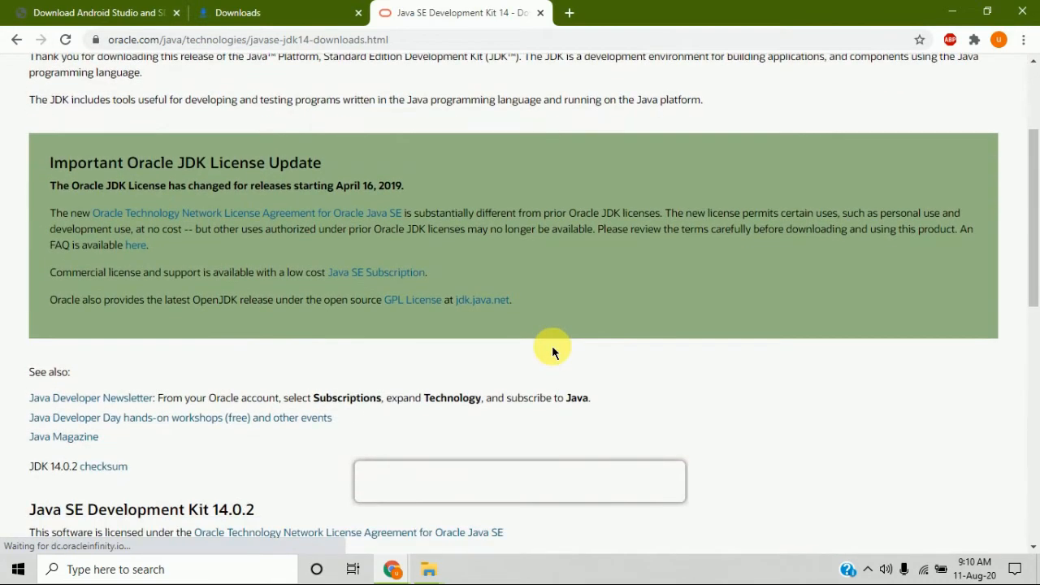
scroll(551, 351, "down", 1)
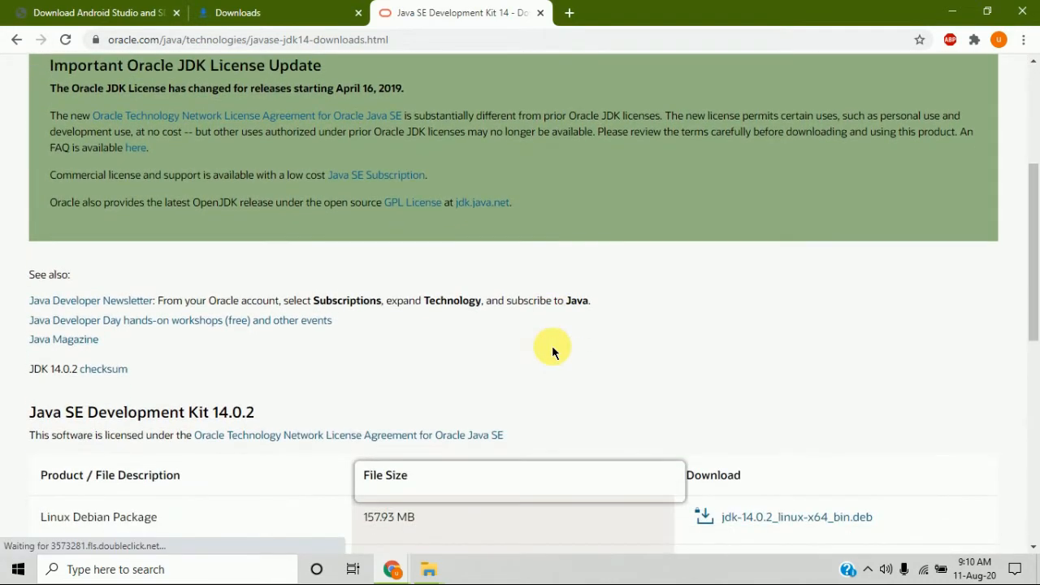
scroll(552, 351, "down", 3)
scroll(552, 346, "down", 2)
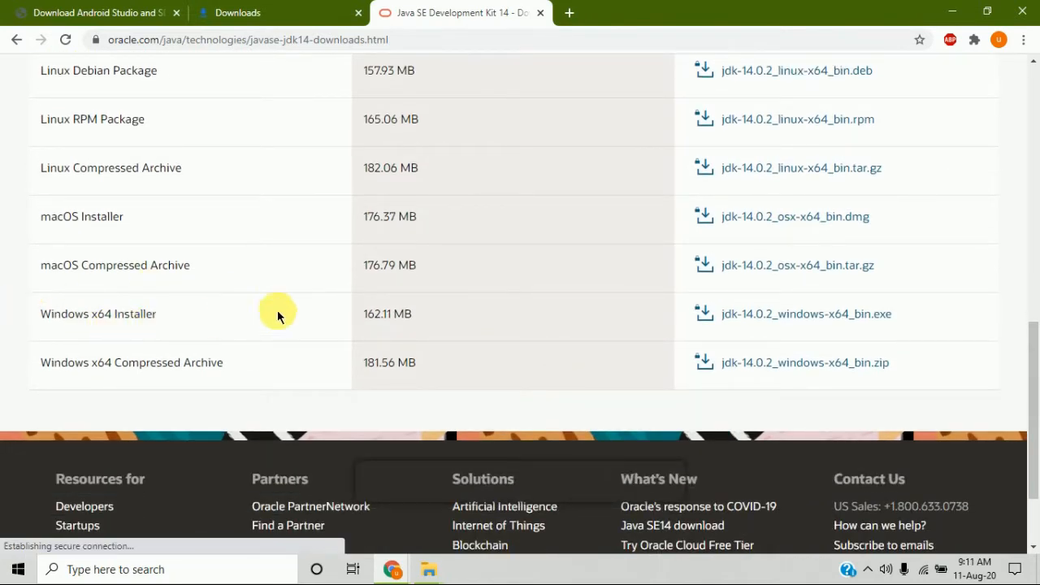
left_click(749, 331)
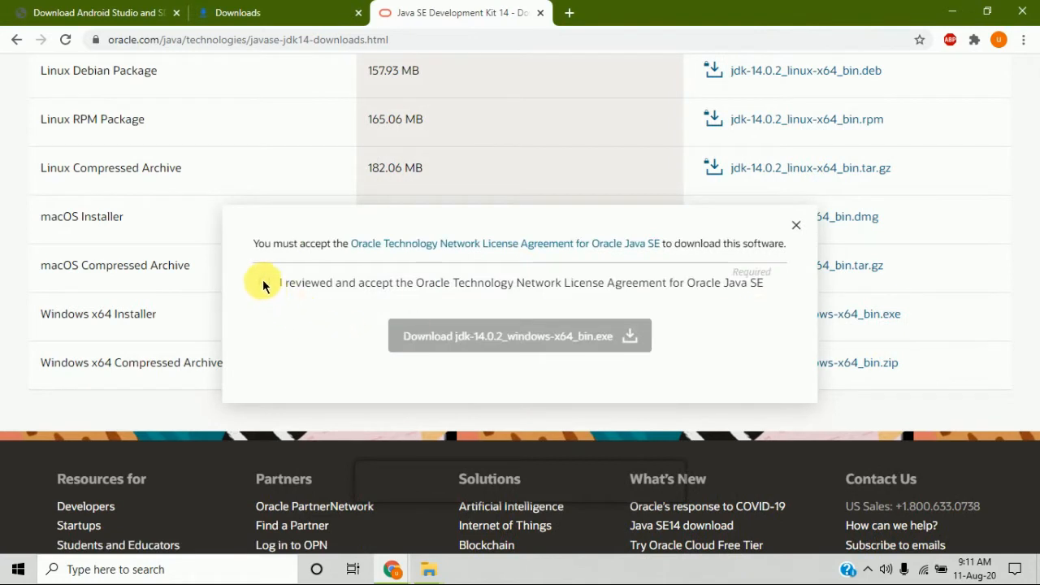
left_click(264, 283)
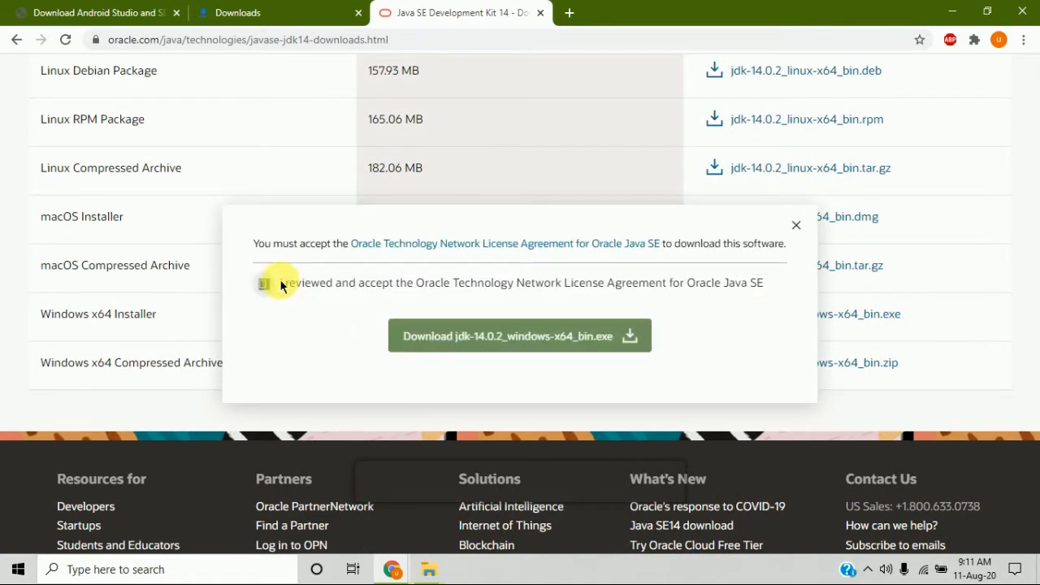
left_click(557, 356)
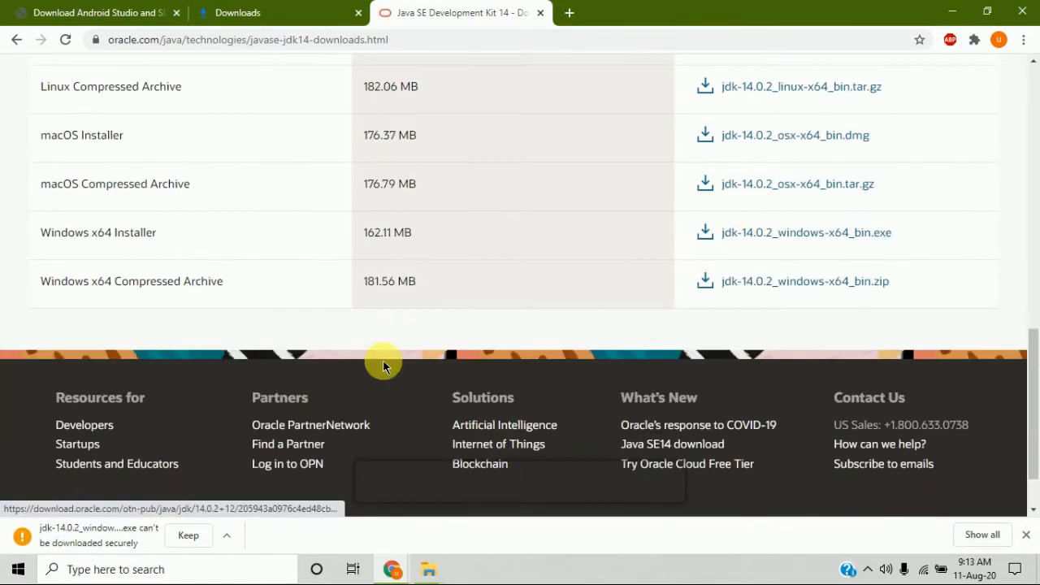
left_click(189, 534)
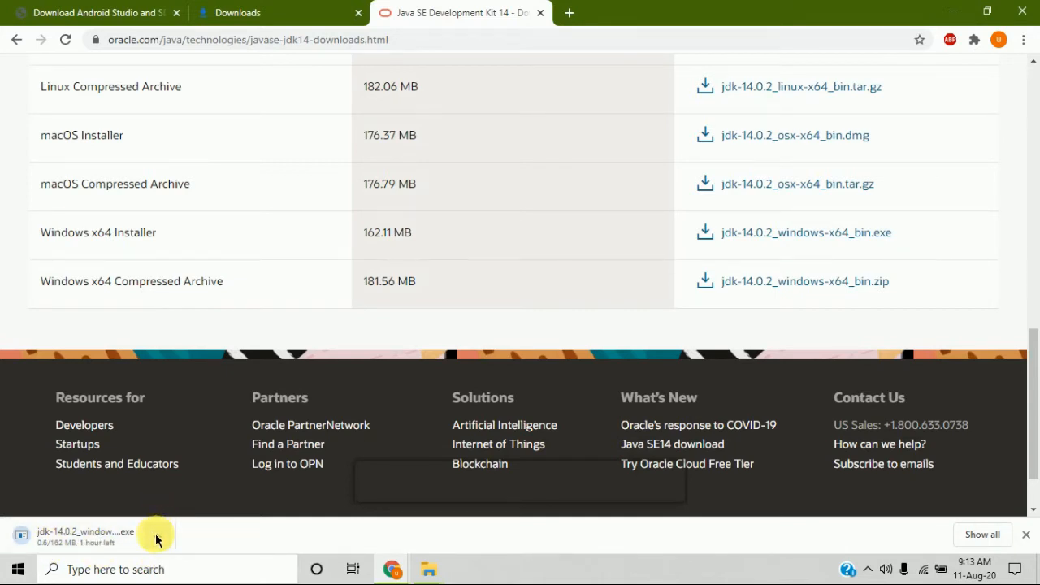
- Cancel the running download of the JDK installer
left_click(156, 536)
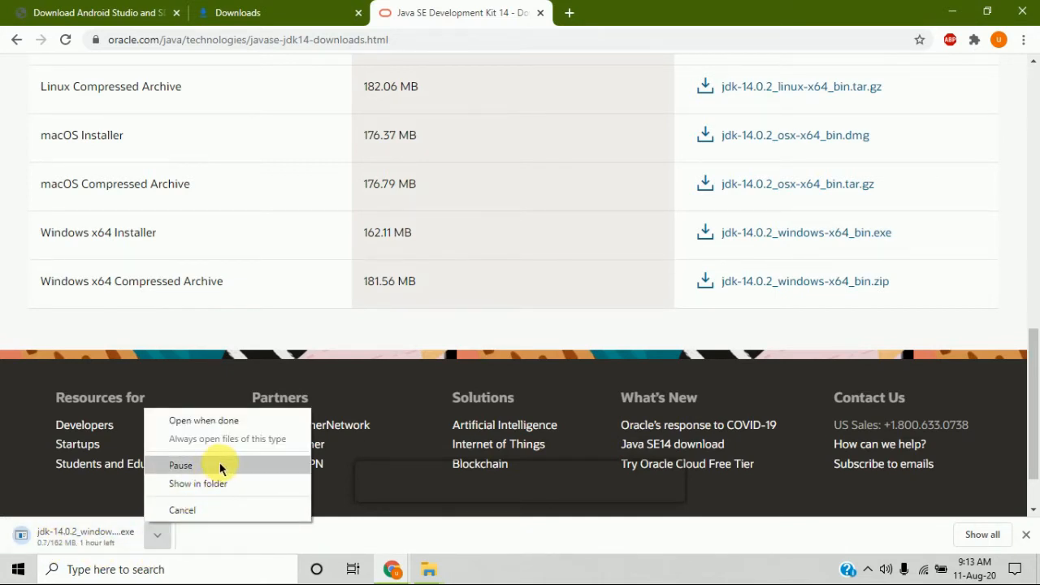
left_click(191, 510)
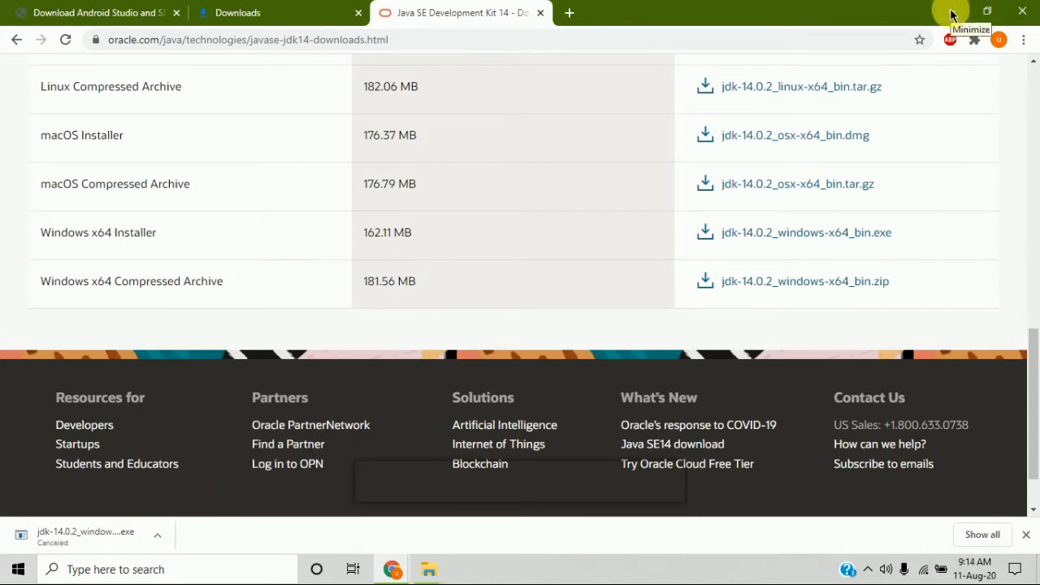
left_click(74, 9)
left_click(453, 11)
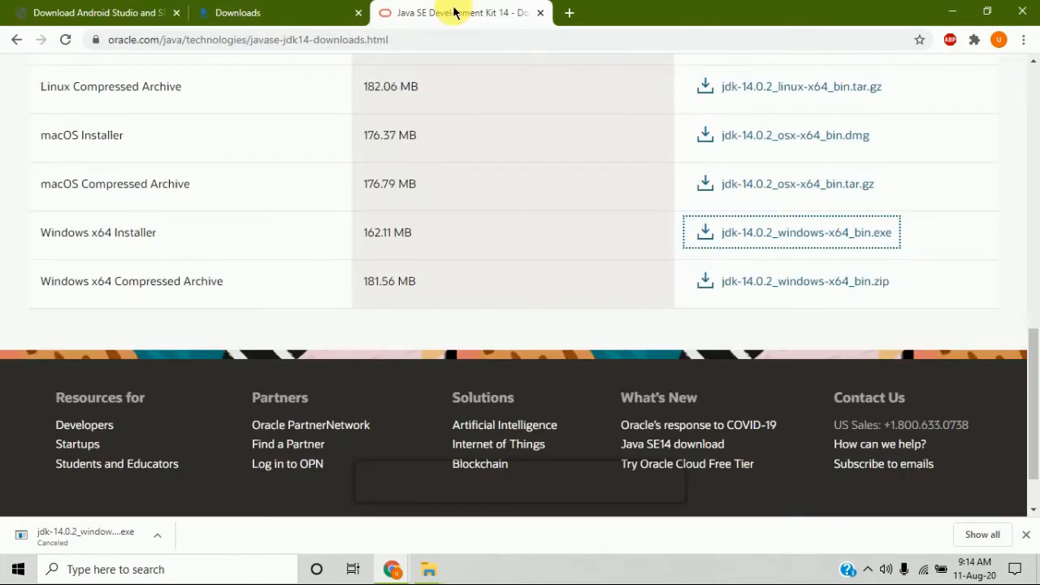
- Minimize the browser and run the Android Studio installer from the android folder on the Desktop, allowing it past the security warning
left_click(952, 10)
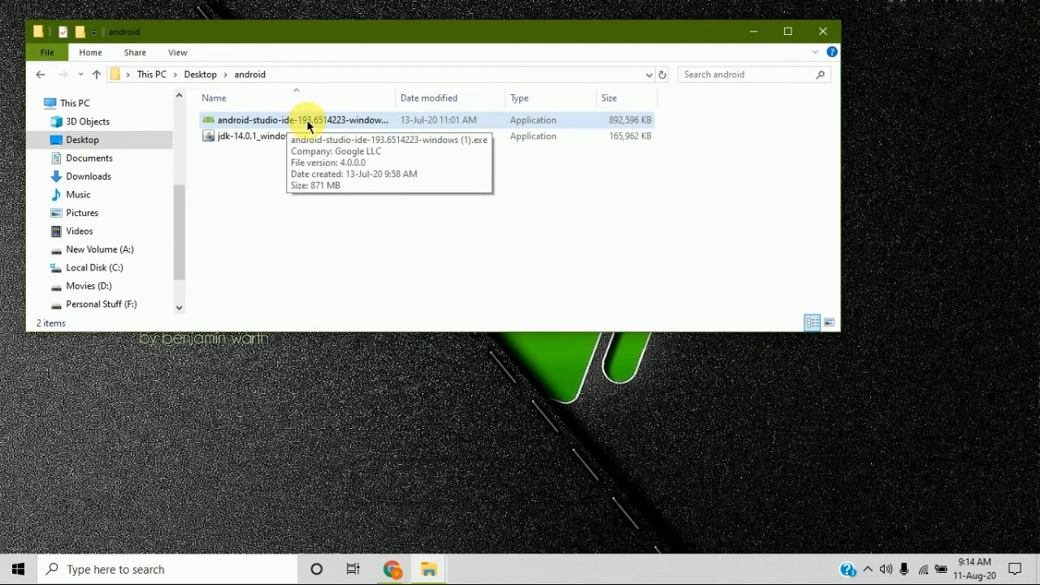
double_click(307, 123)
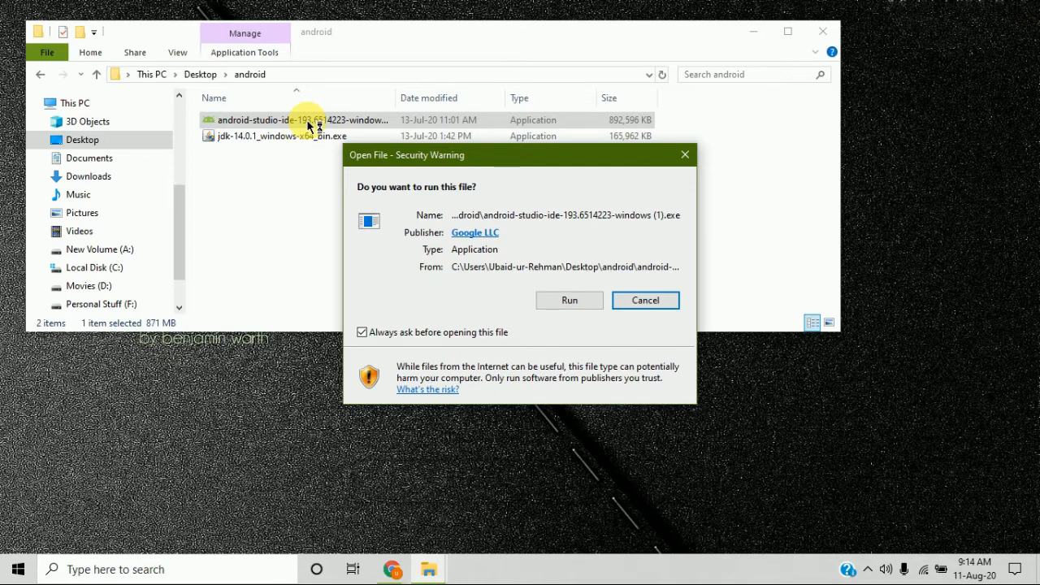
left_click(577, 299)
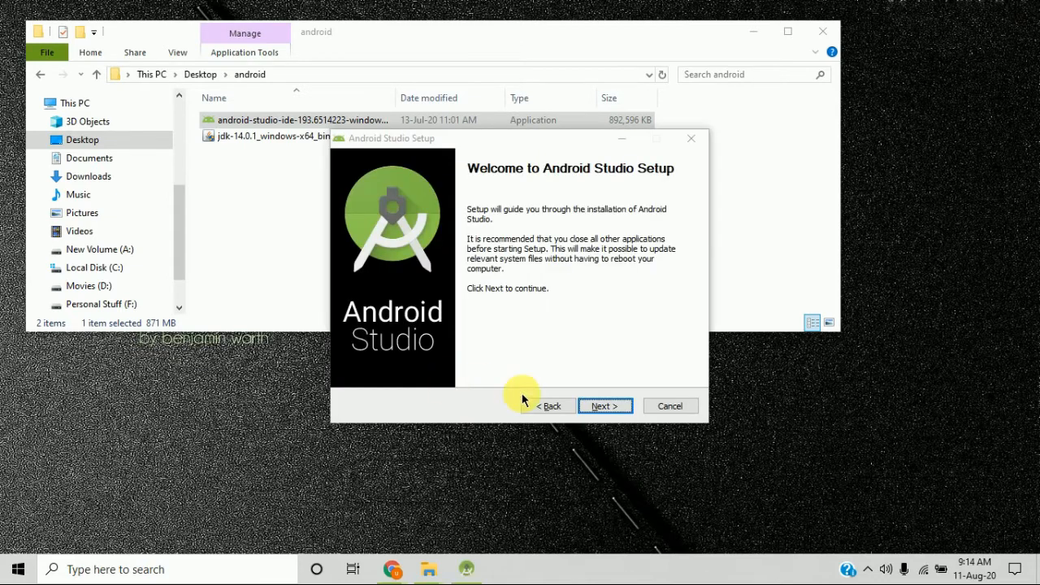
- Install Android Studio with the Android Virtual Device component and default Start Menu folder, finishing setup with Start Android Studio enabled
left_click(604, 406)
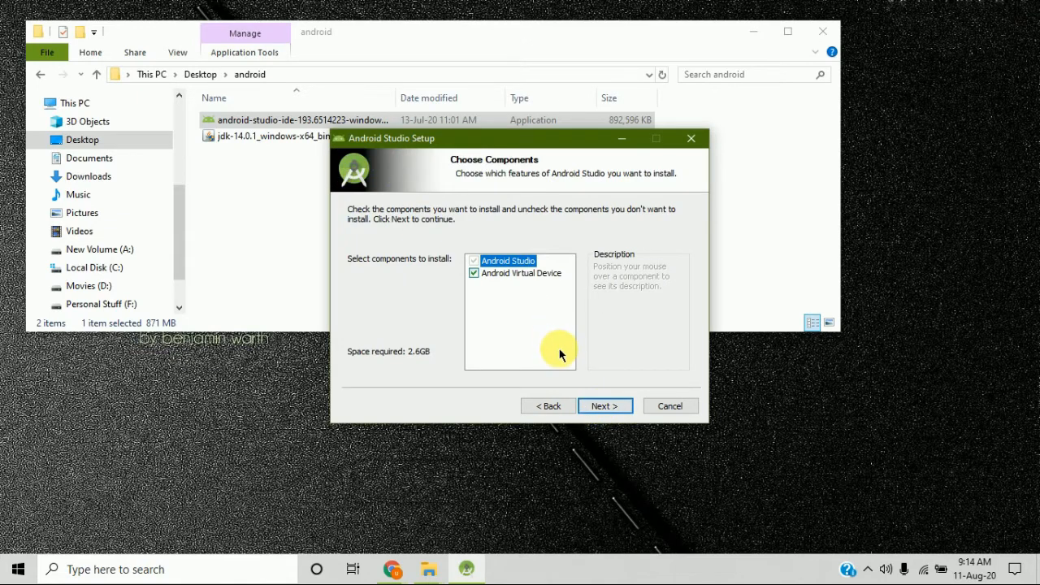
left_click(603, 407)
left_click(602, 406)
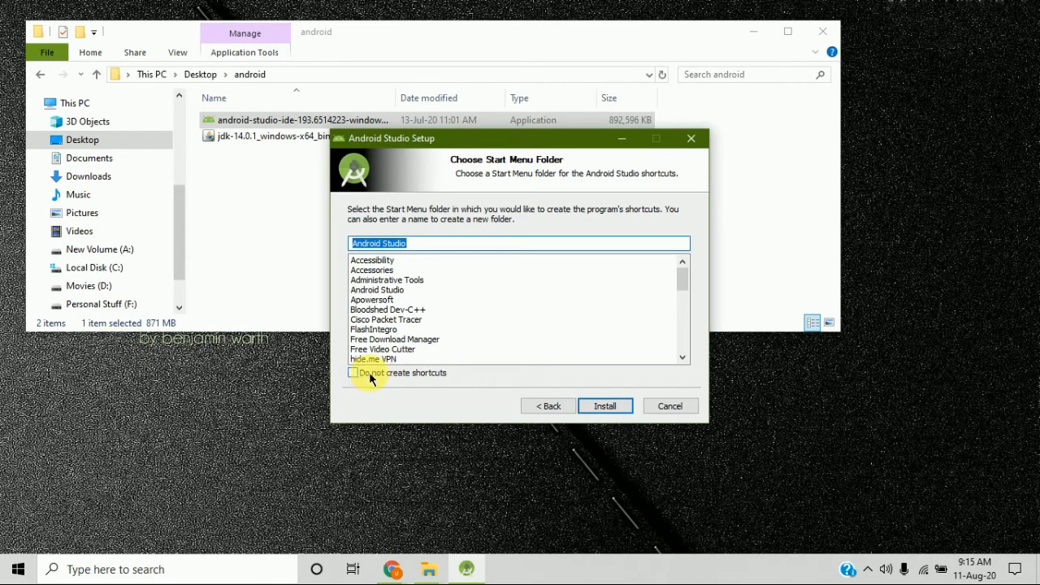
left_click(610, 404)
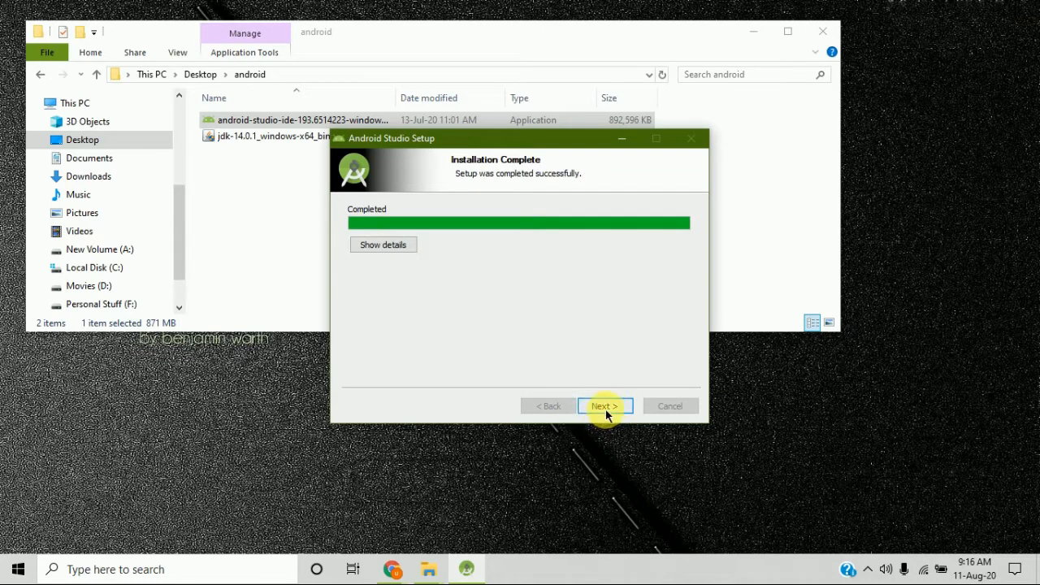
left_click(609, 410)
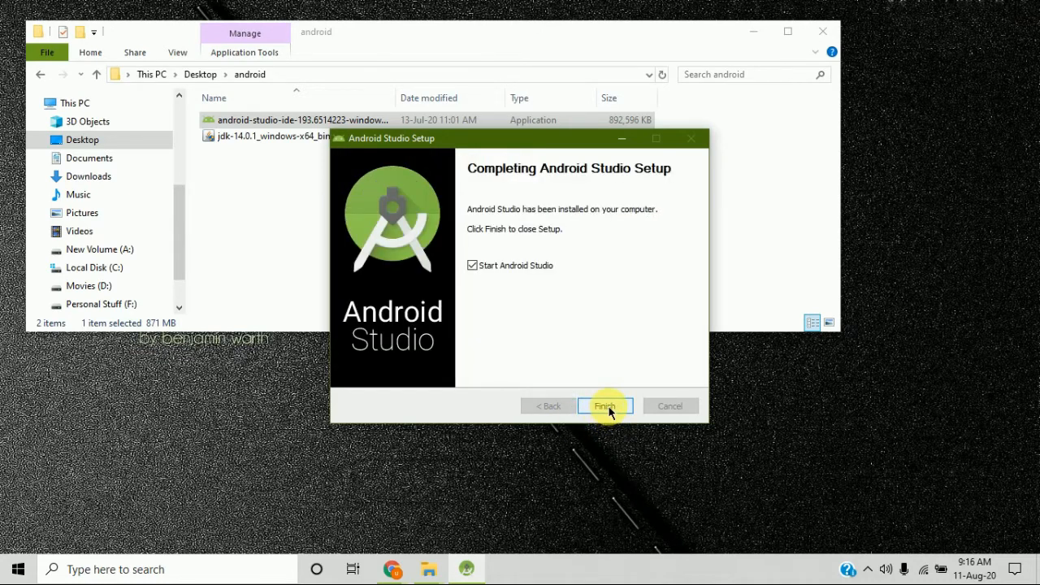
left_click(606, 406)
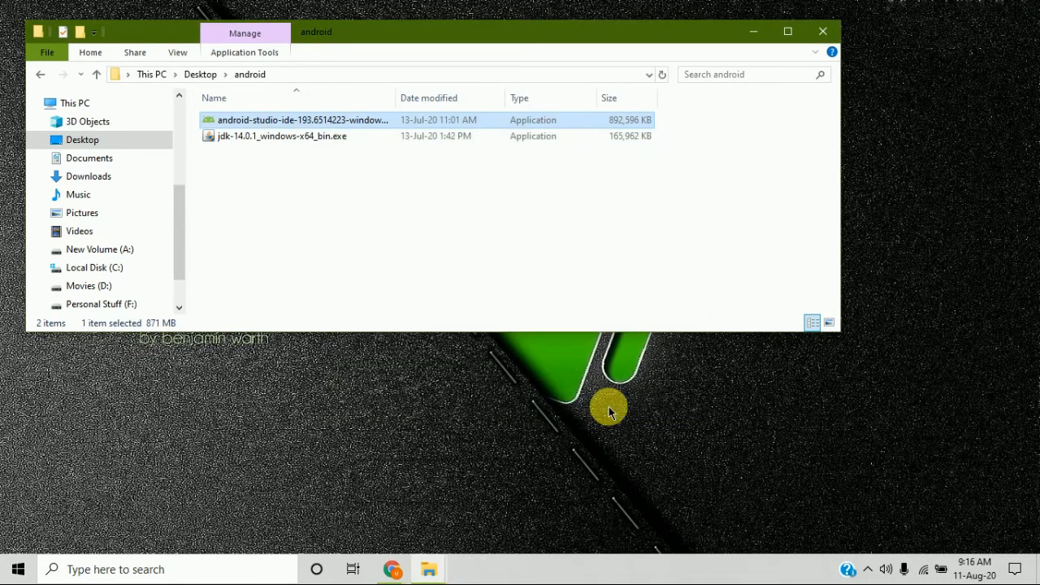
- Minimize the android folder window, dismiss Android Studio's startup tip, and close the Nav_example1 project and the welcome window
left_click(759, 29)
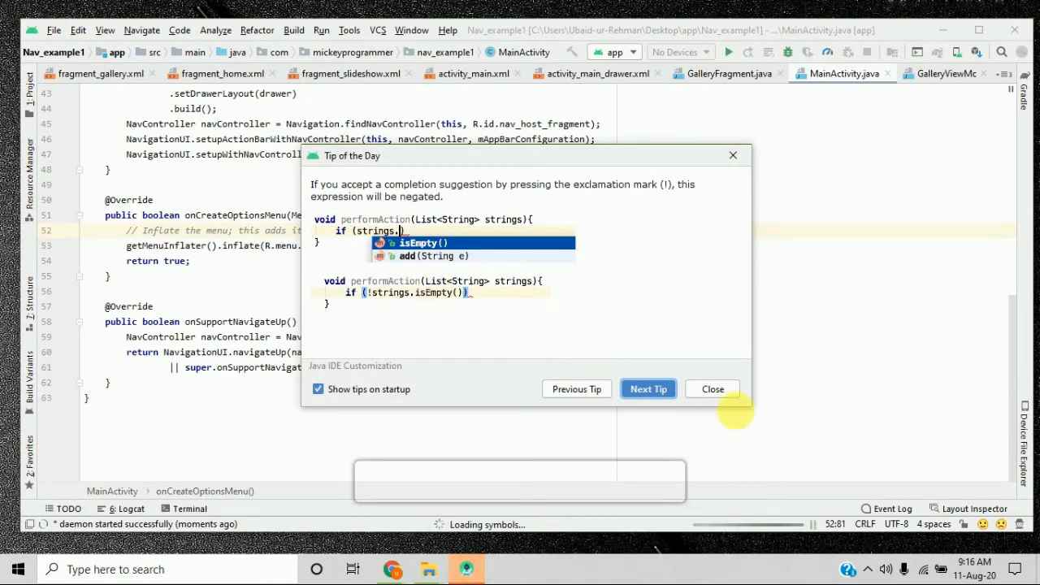
left_click(713, 389)
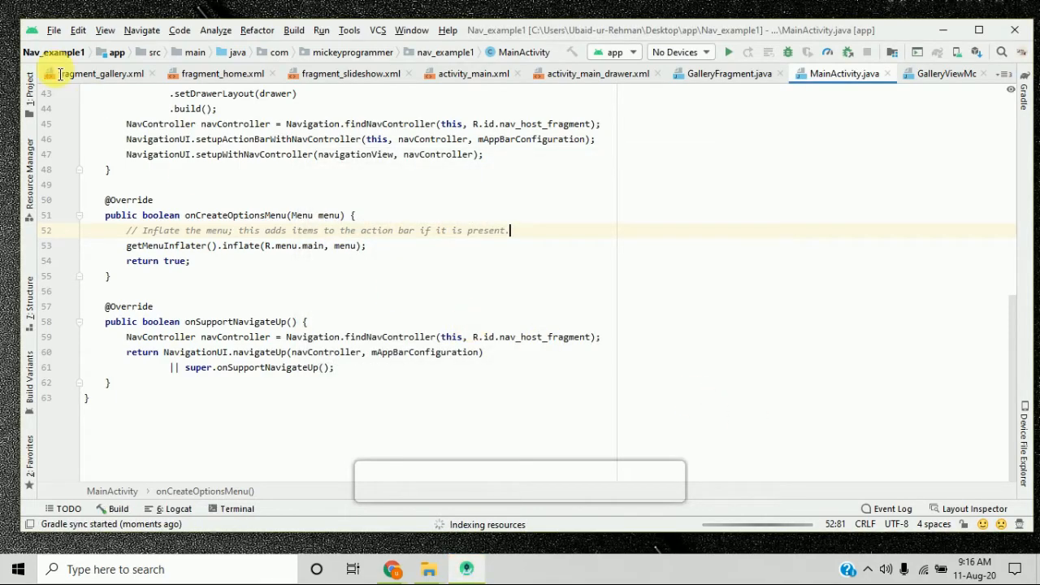
left_click(53, 33)
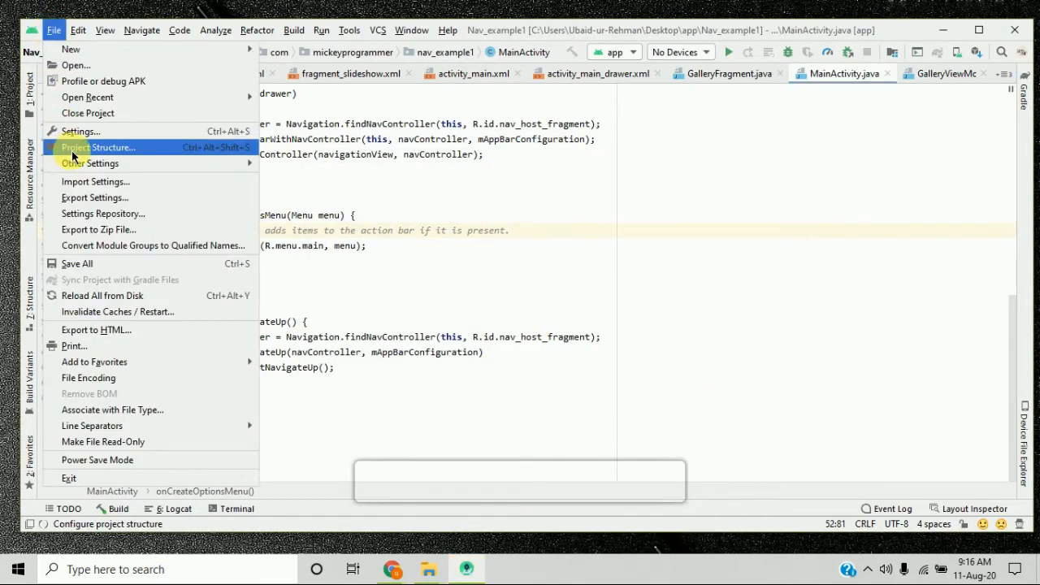
left_click(89, 114)
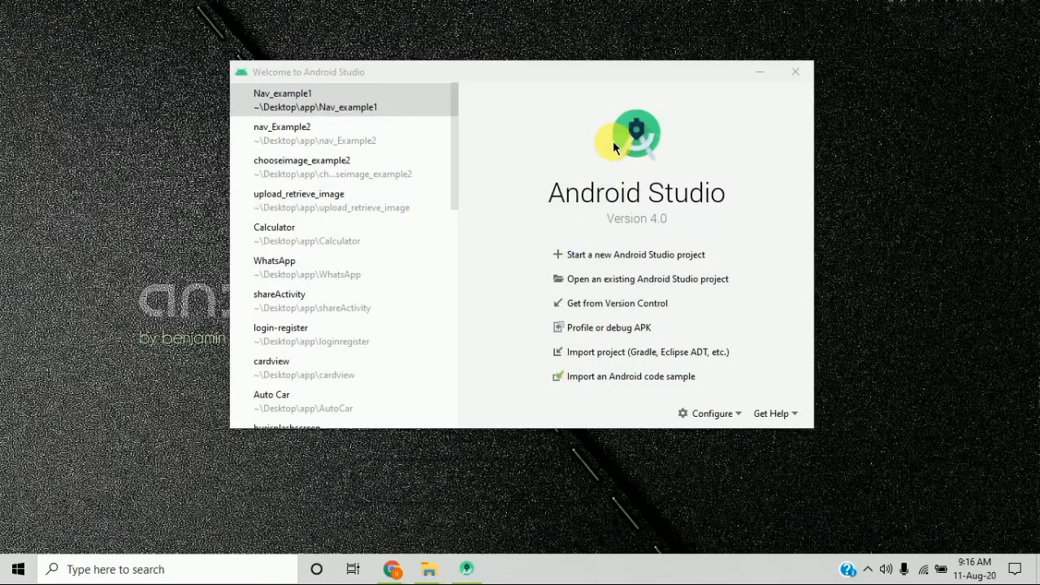
scroll(373, 170, "down", 3)
scroll(371, 143, "up", 3)
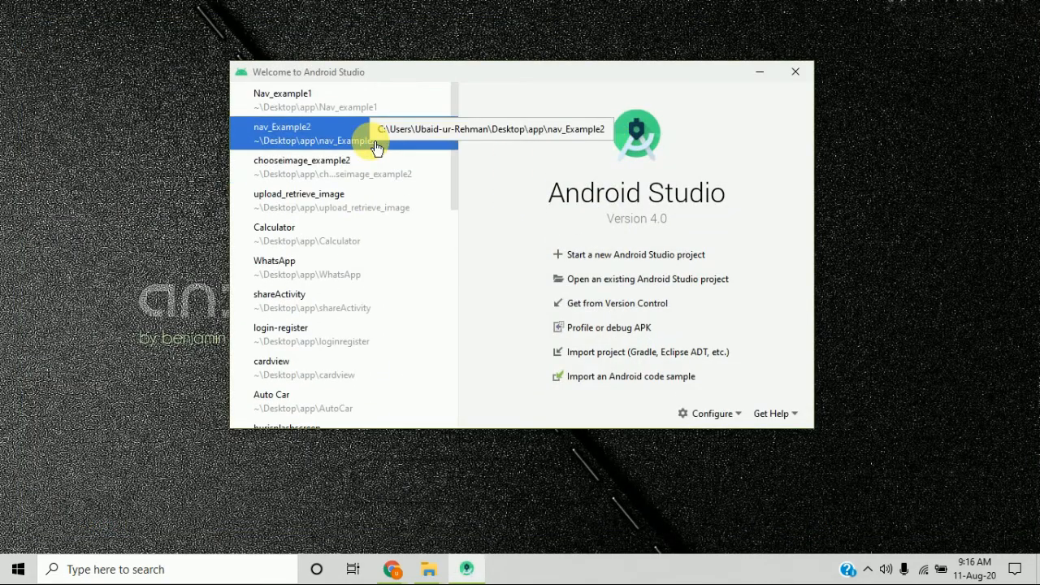
left_click(793, 75)
- Run jdk-14.0.1_windows-x64_bin.exe from the android folder and agree to reinstall the JDK
mouse_move(429, 564)
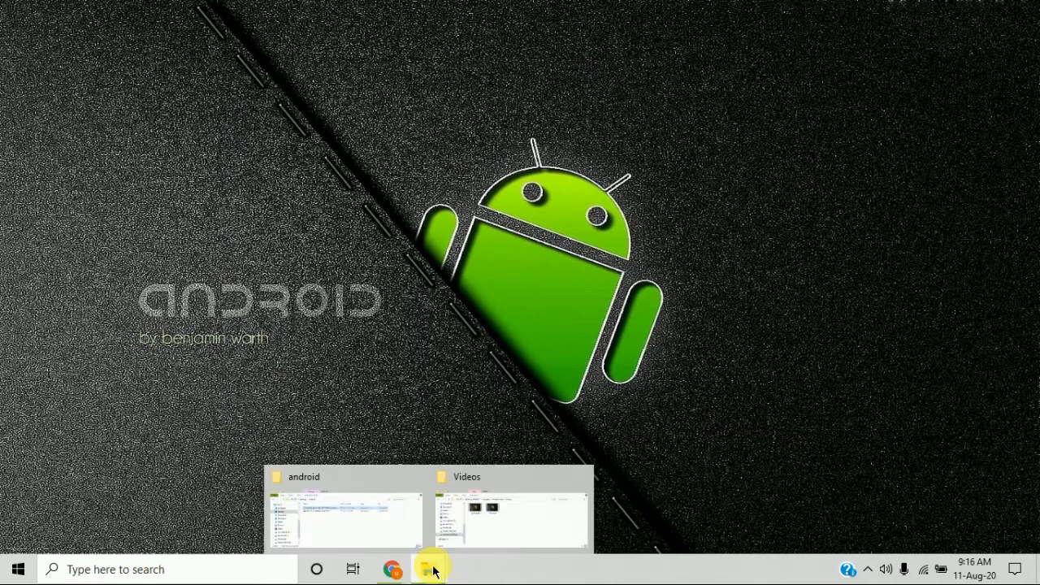
left_click(383, 544)
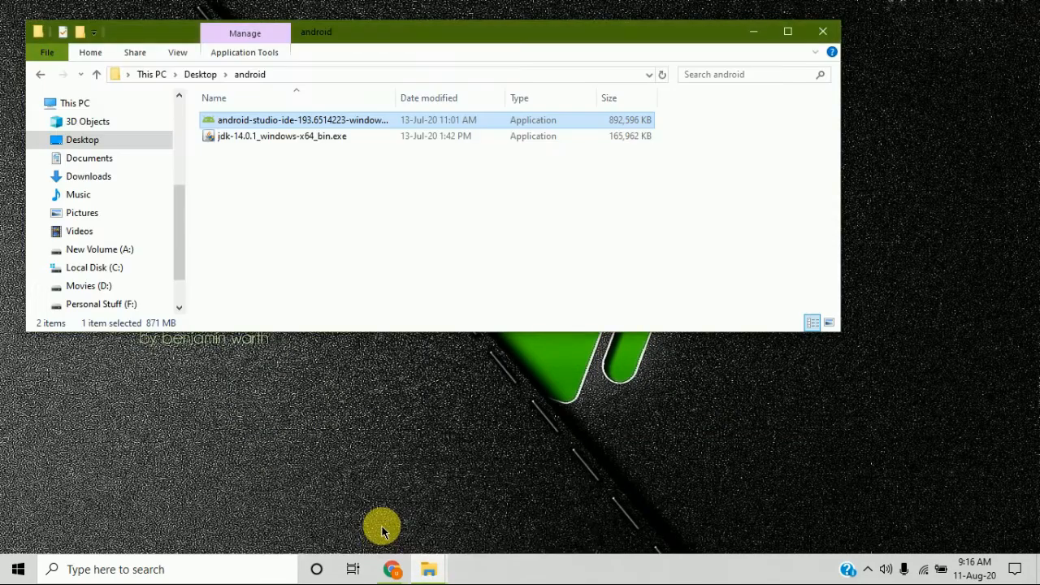
left_click(320, 144)
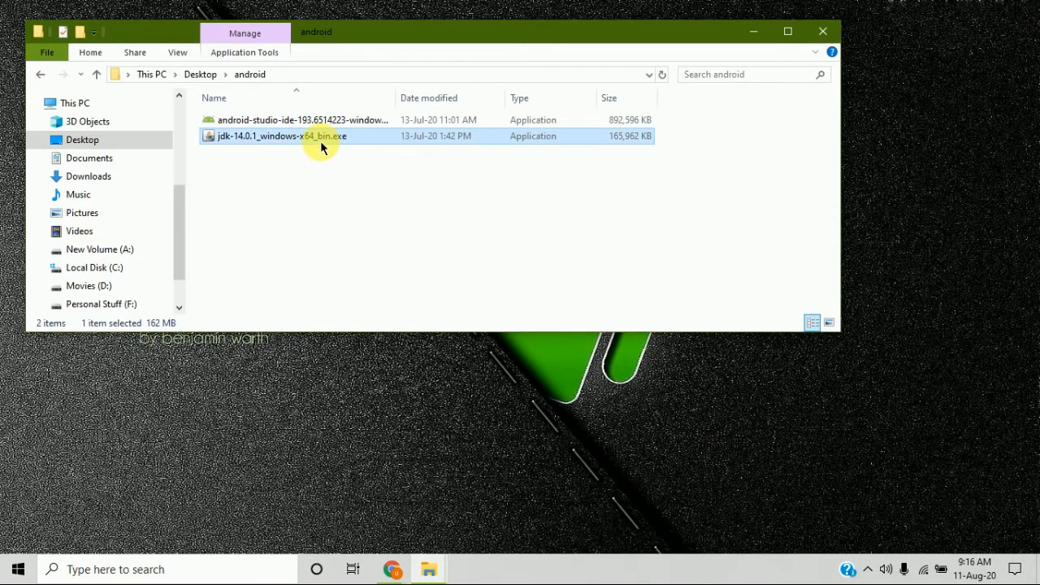
double_click(321, 144)
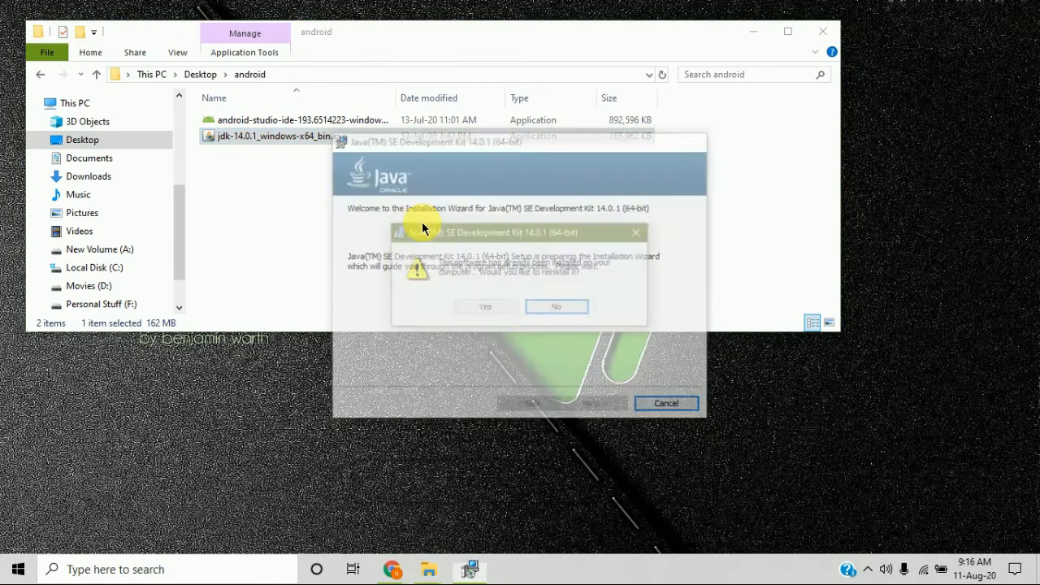
left_click(485, 312)
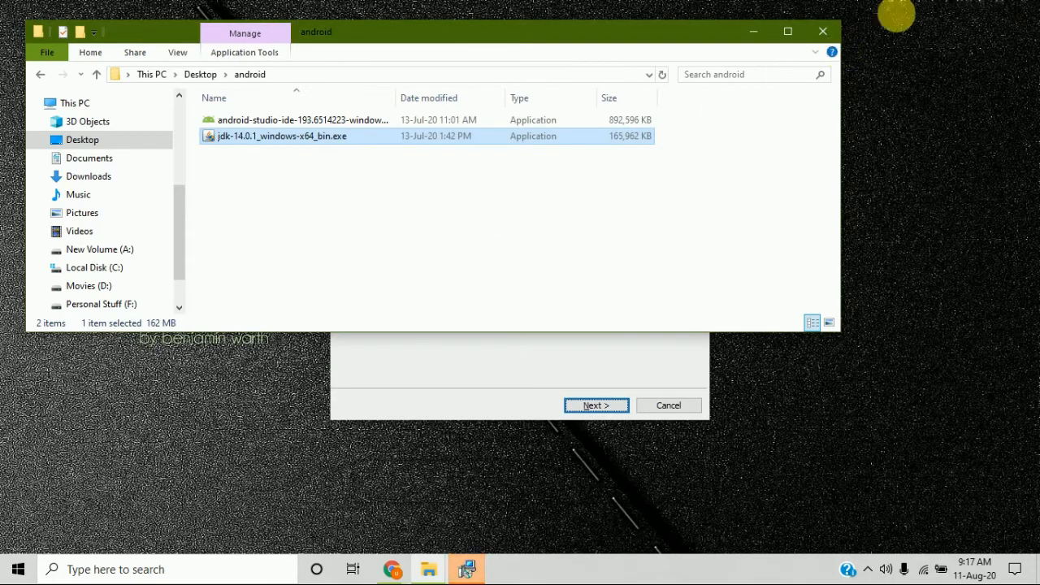
- Complete the JDK 14.0.1 installation wizard using the default destination C:\Program Files\Java\jdk-14.0.1\ and close it
left_click(757, 32)
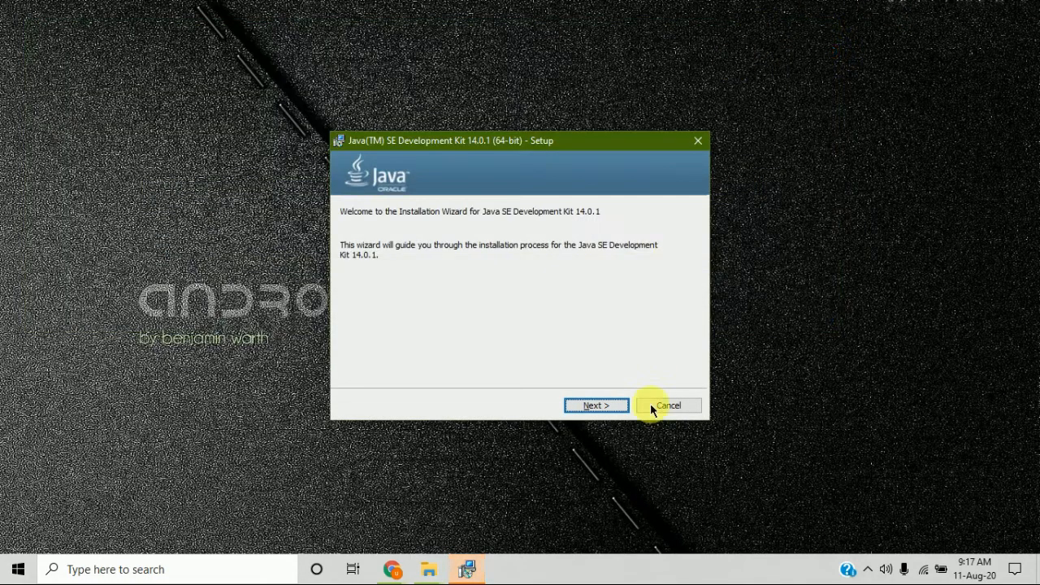
left_click(607, 405)
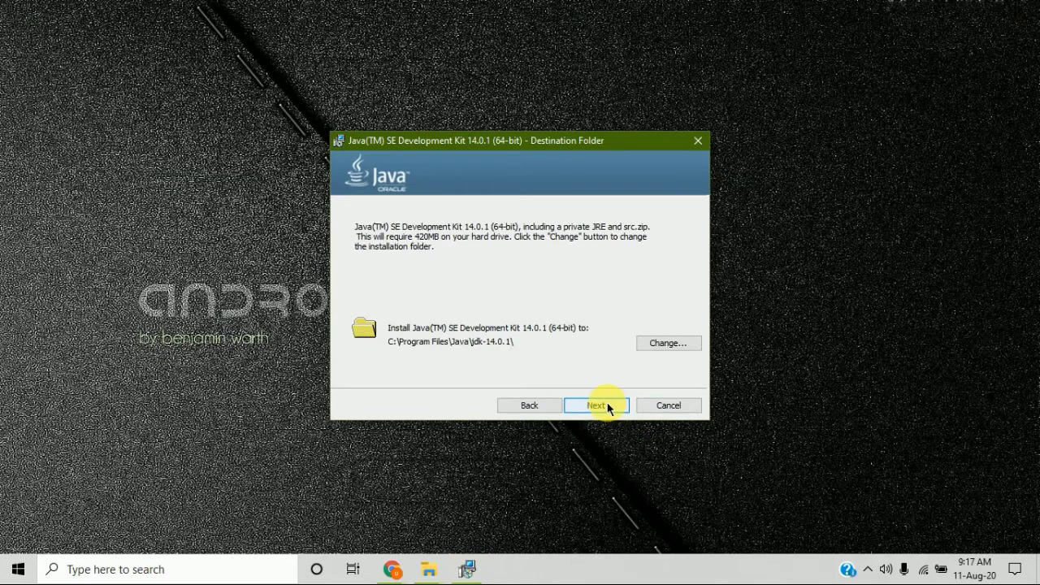
left_click(596, 406)
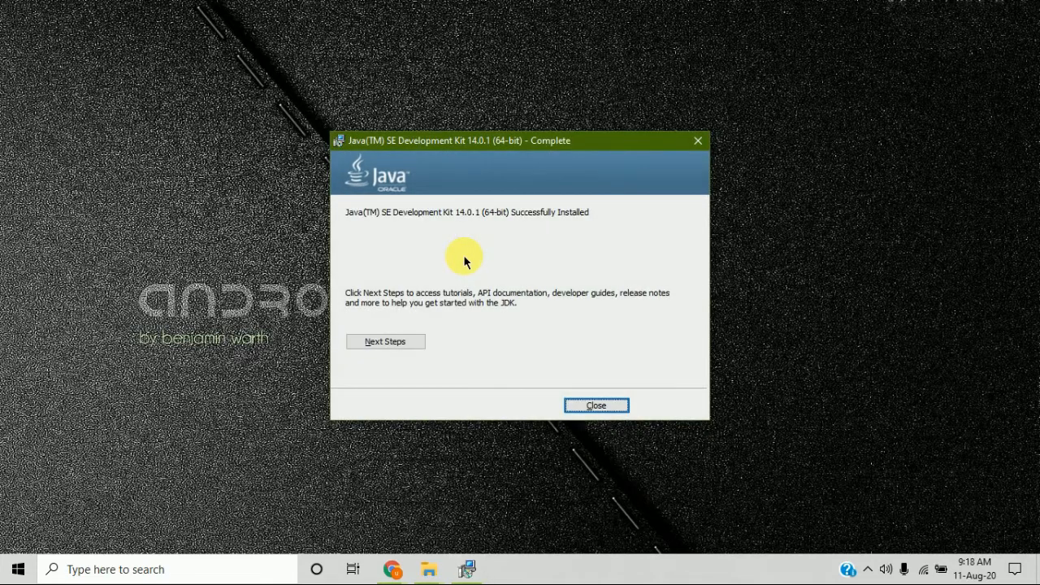
left_click(605, 406)
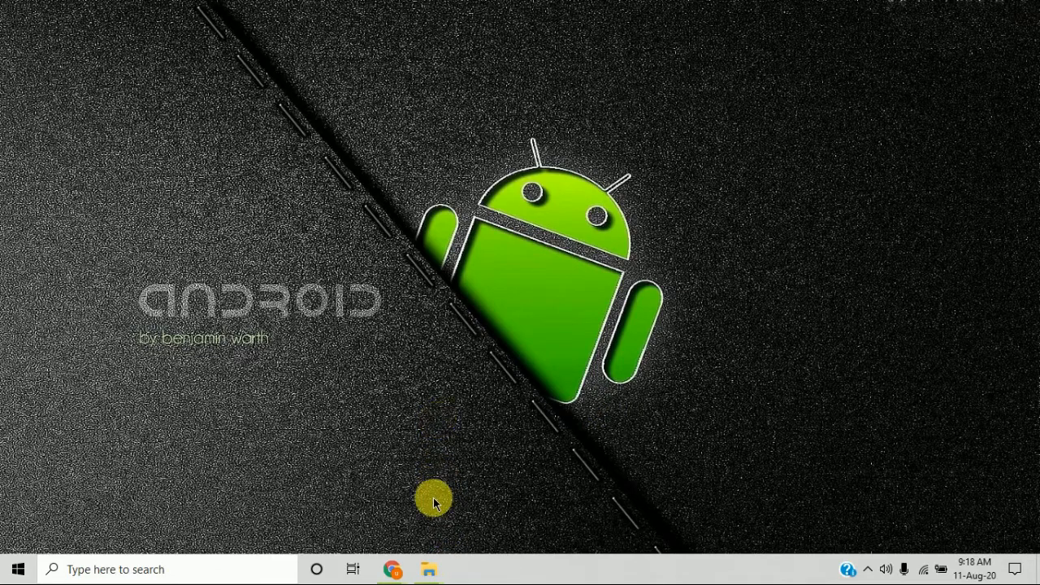
- Open the bin folder of the installed JDK and copy its path, C:\Program Files\Java\jdk-14.0.1\bin
mouse_move(425, 569)
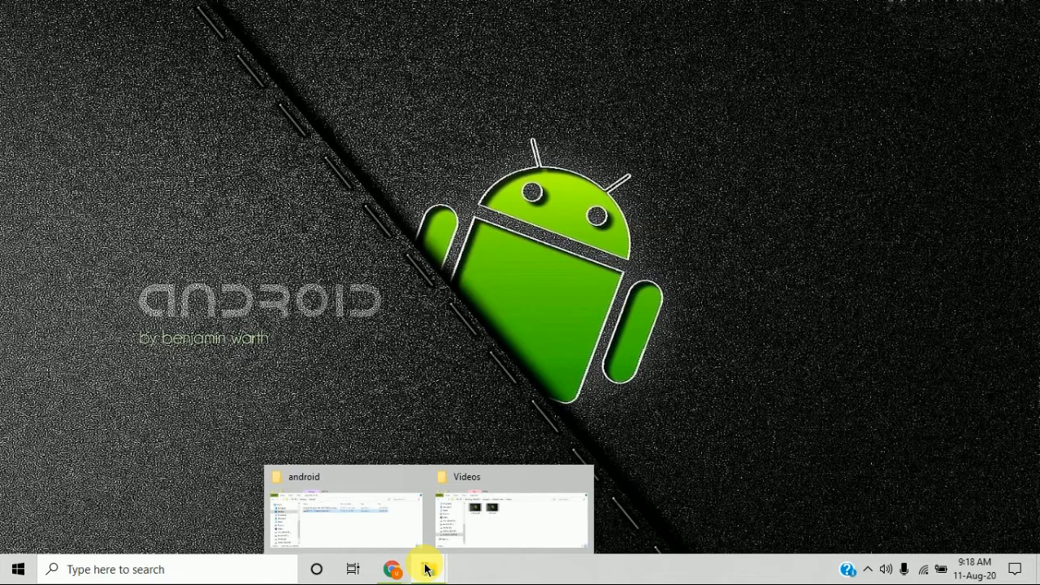
left_click(392, 529)
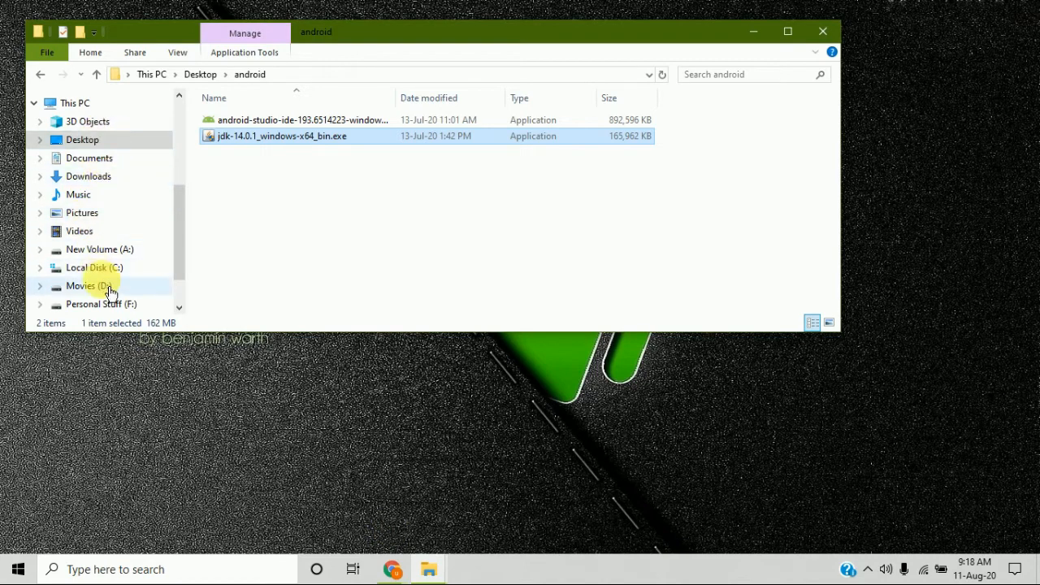
left_click(93, 268)
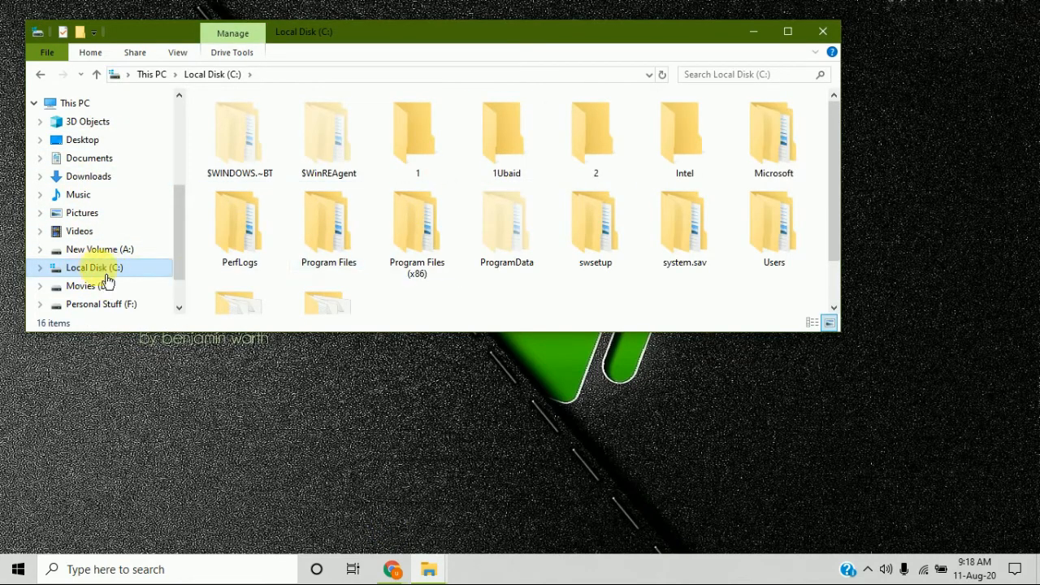
double_click(343, 234)
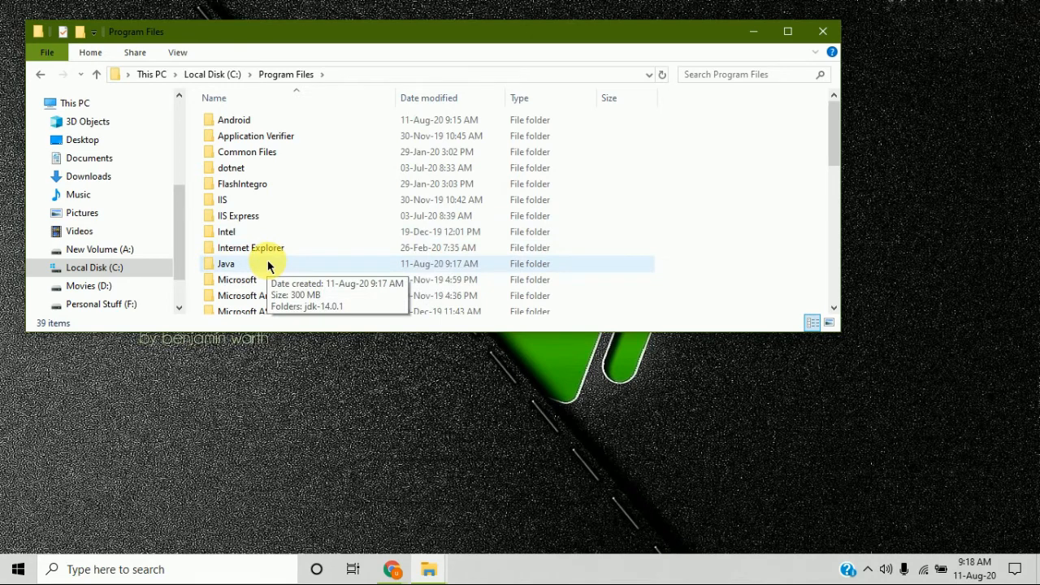
double_click(268, 264)
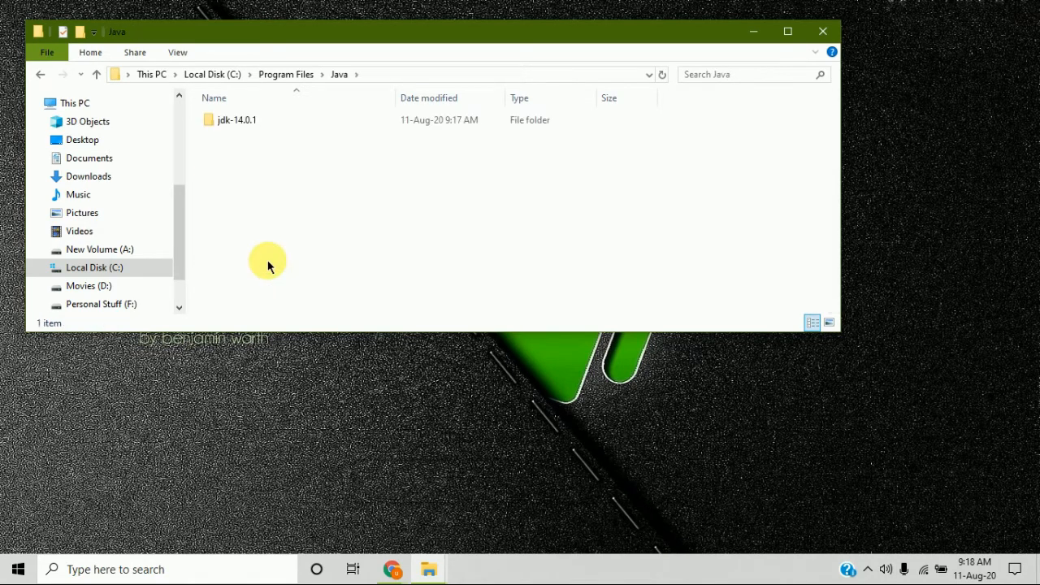
double_click(270, 119)
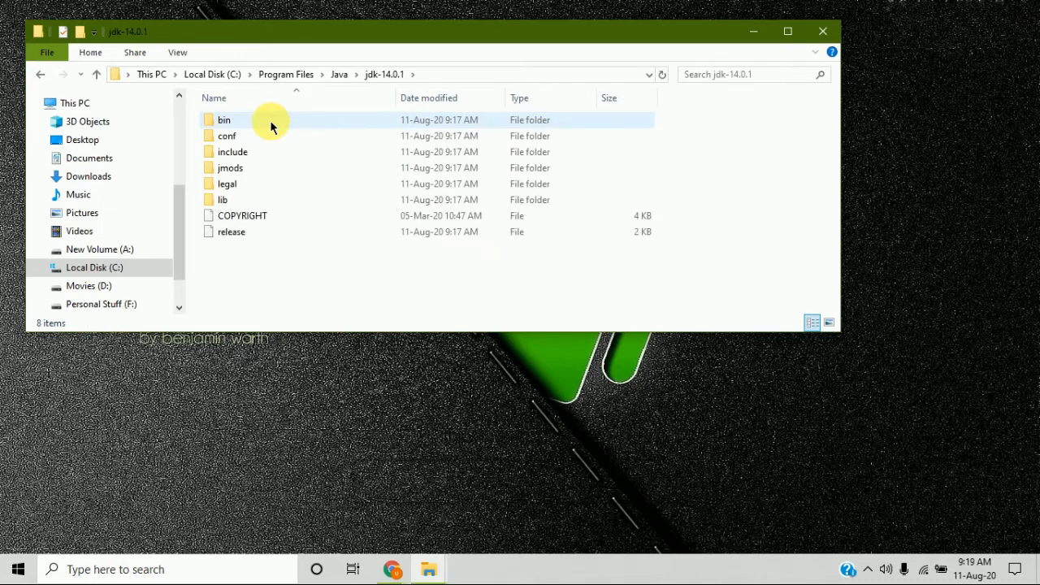
double_click(272, 123)
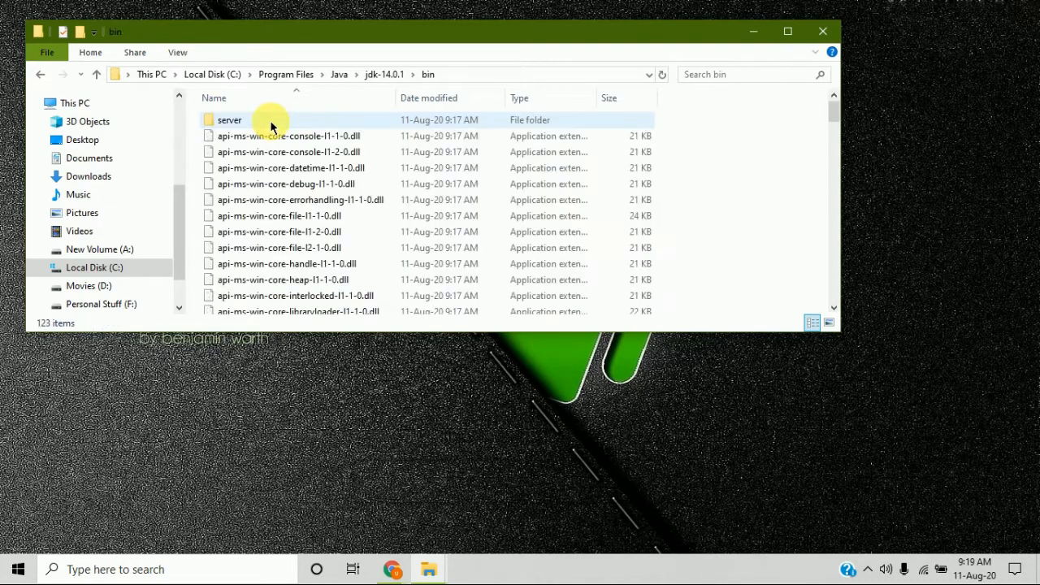
left_click(502, 74)
key("ctrl+c")
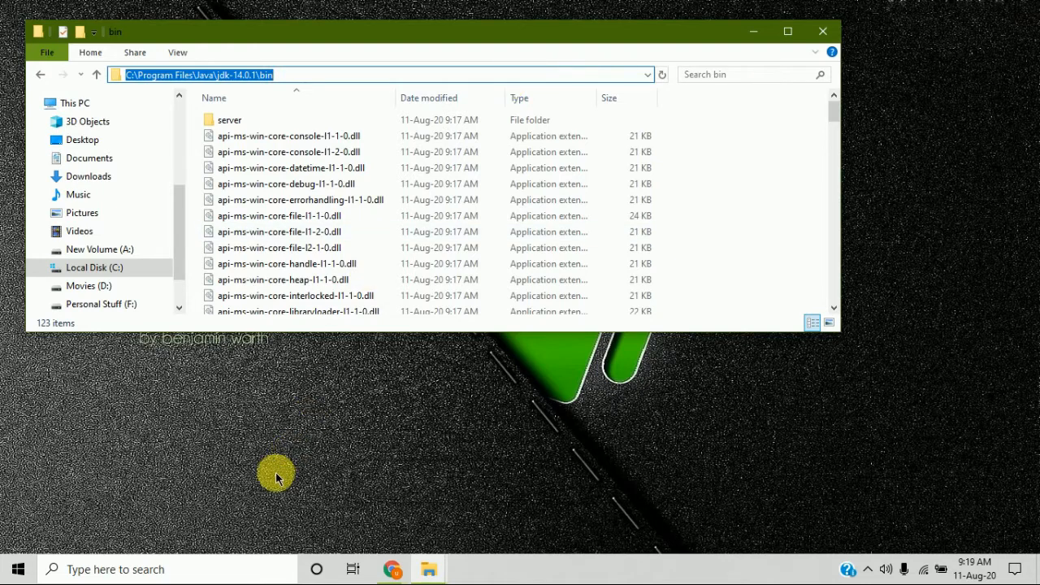
- Search Windows for "en", open Edit the system environment variables, and bring up the Environment Variables dialog
left_click(210, 569)
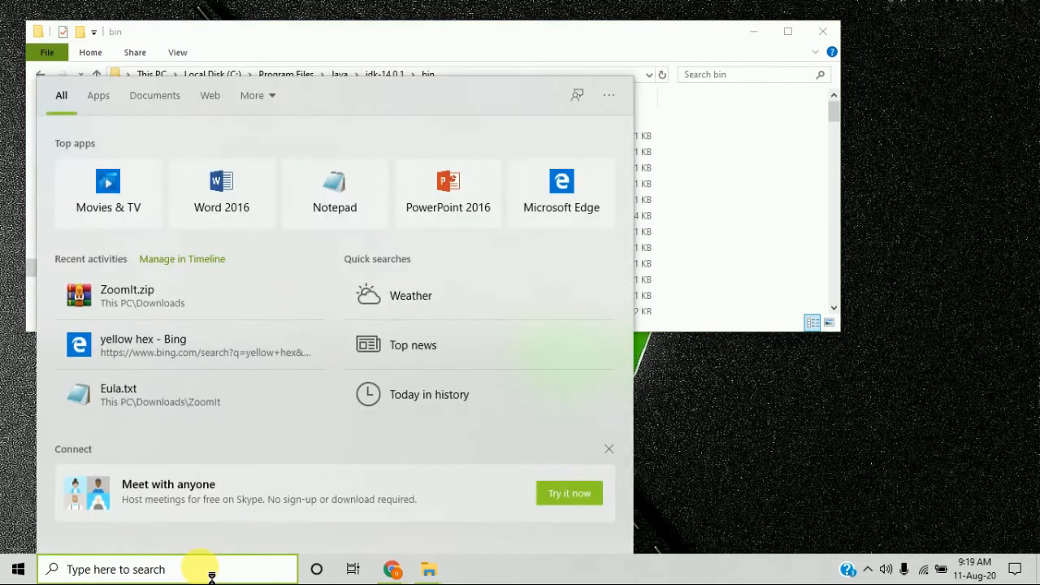
type("en")
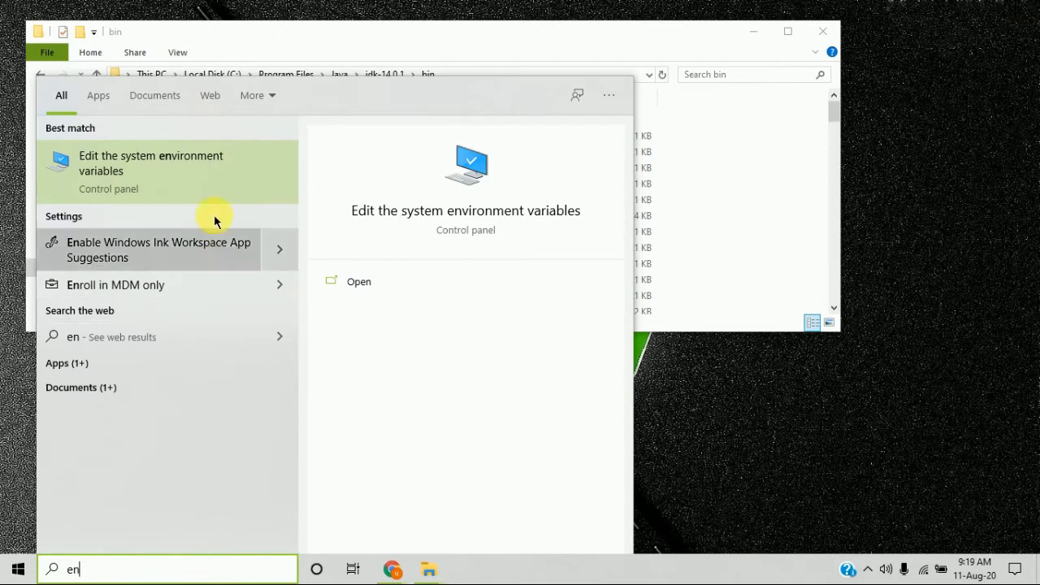
left_click(138, 173)
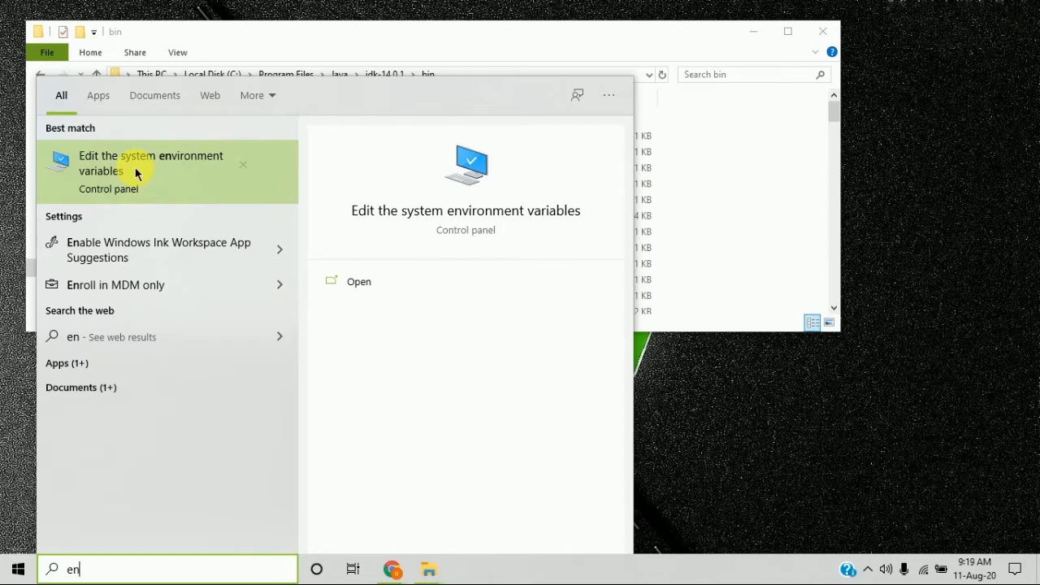
left_click(136, 174)
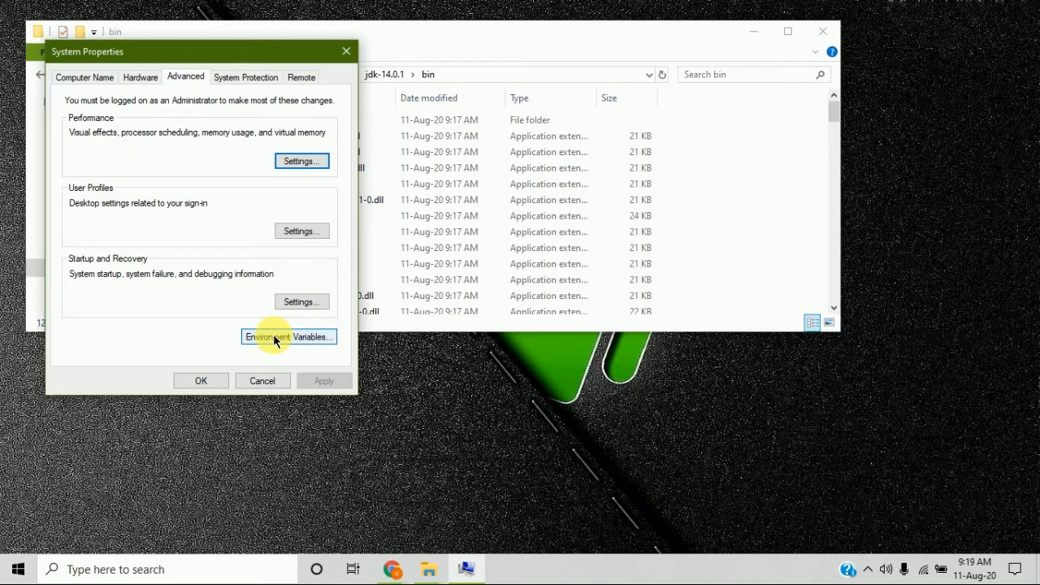
left_click(274, 338)
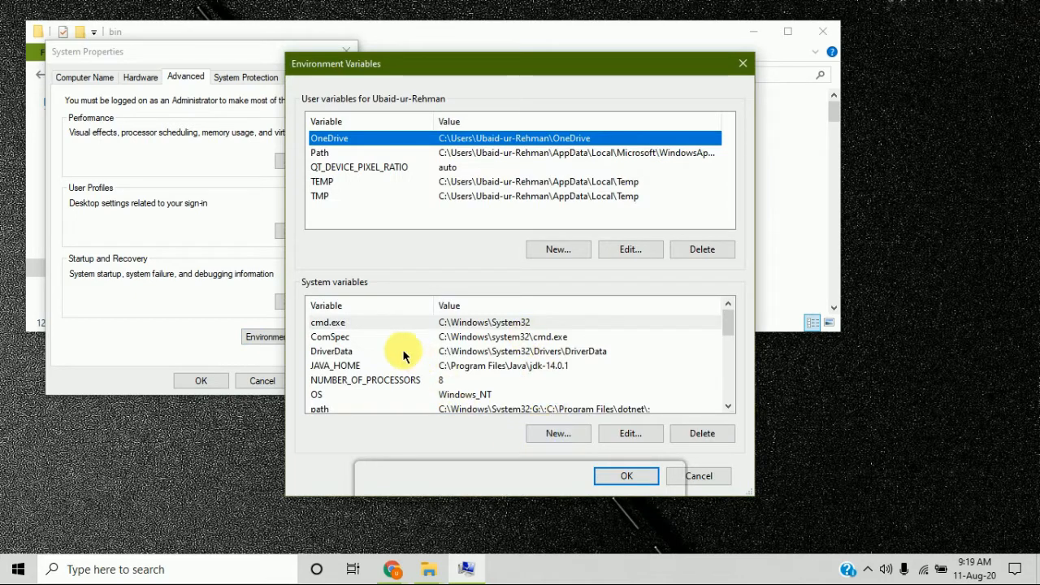
- Create a system variable named path with the value C:\Program Files\Java\jdk-14.0.1\bin, and accept the Environment Variables and System Properties dialogs
scroll(399, 348, "down", 2)
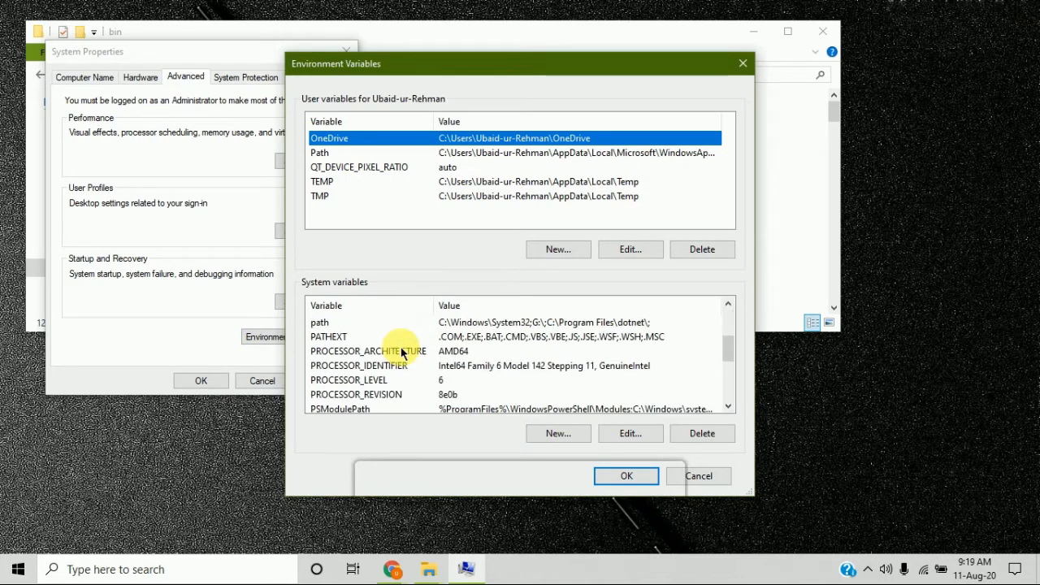
left_click(383, 322)
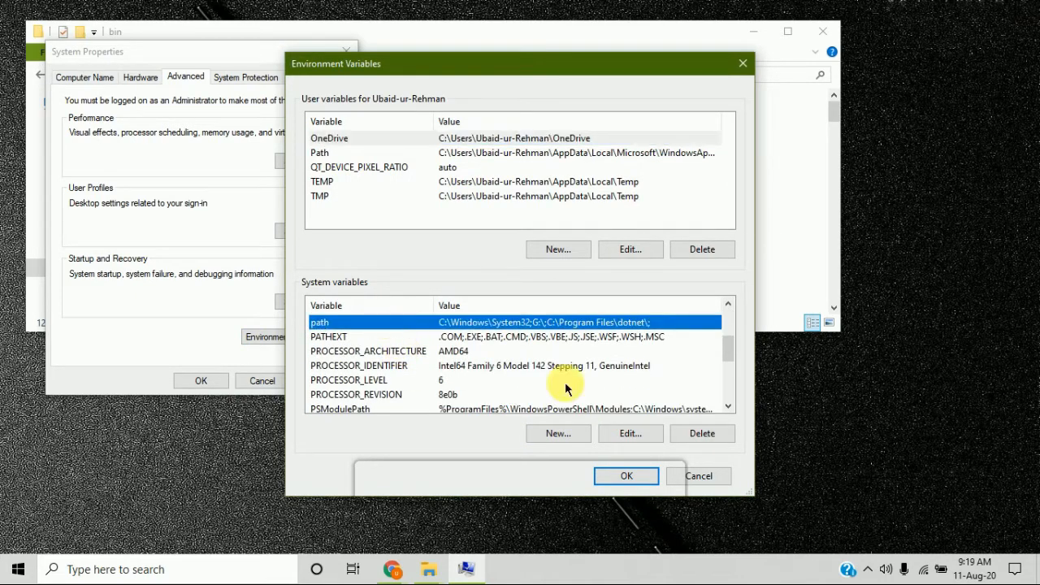
left_click(559, 434)
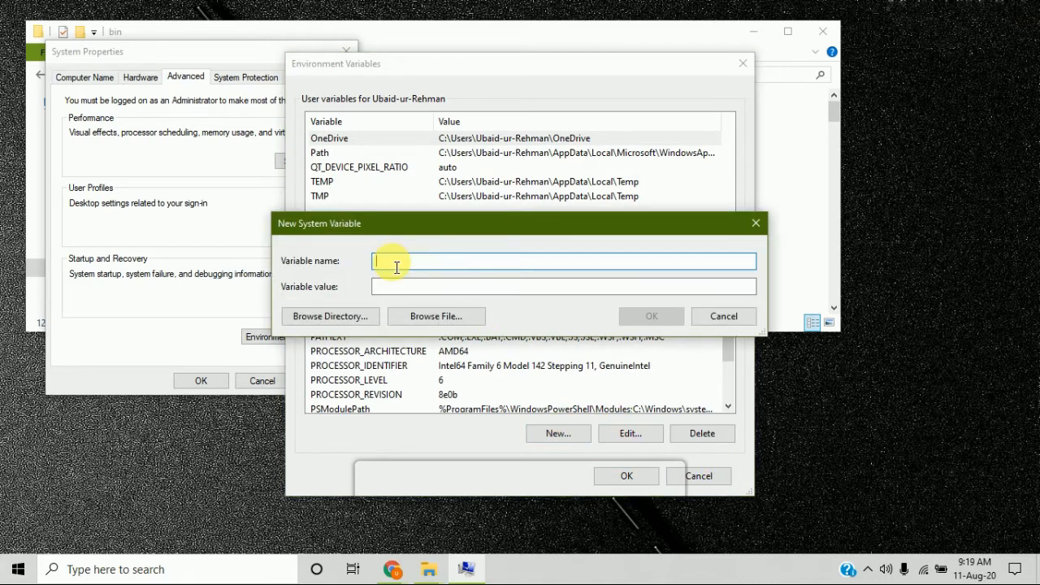
type("path")
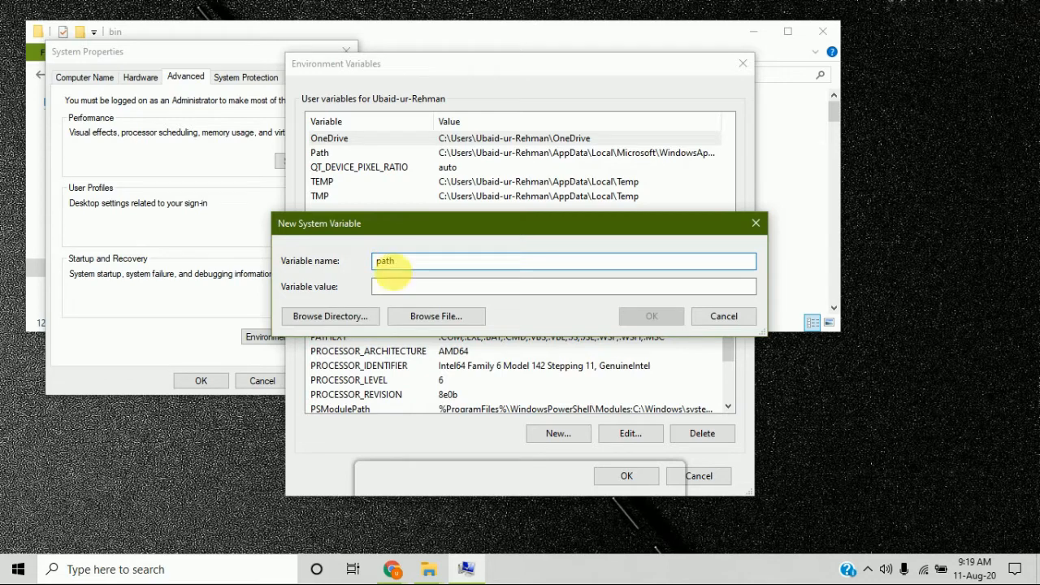
left_click(405, 288)
key("ctrl+v")
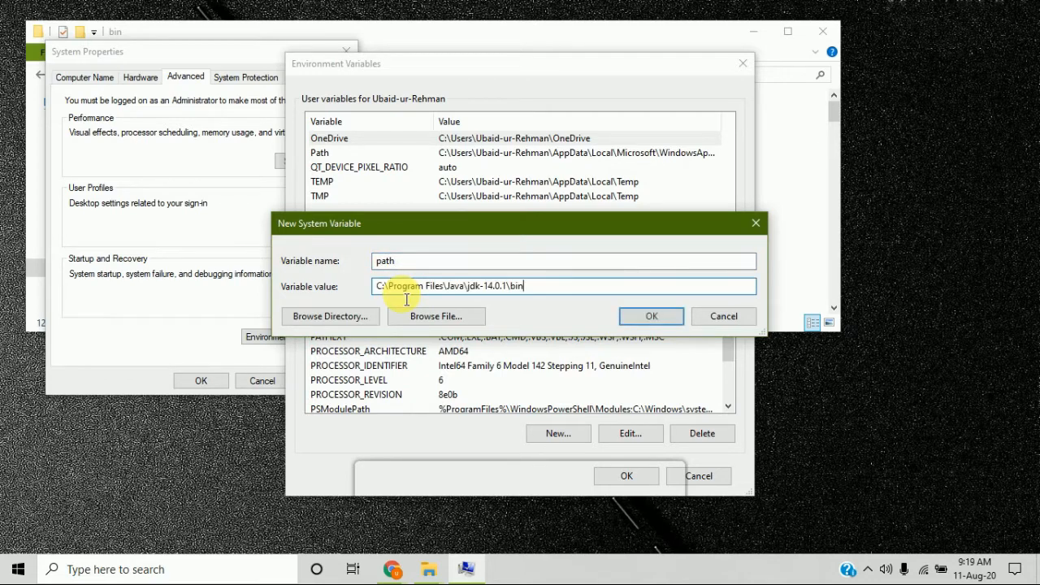
left_click(652, 315)
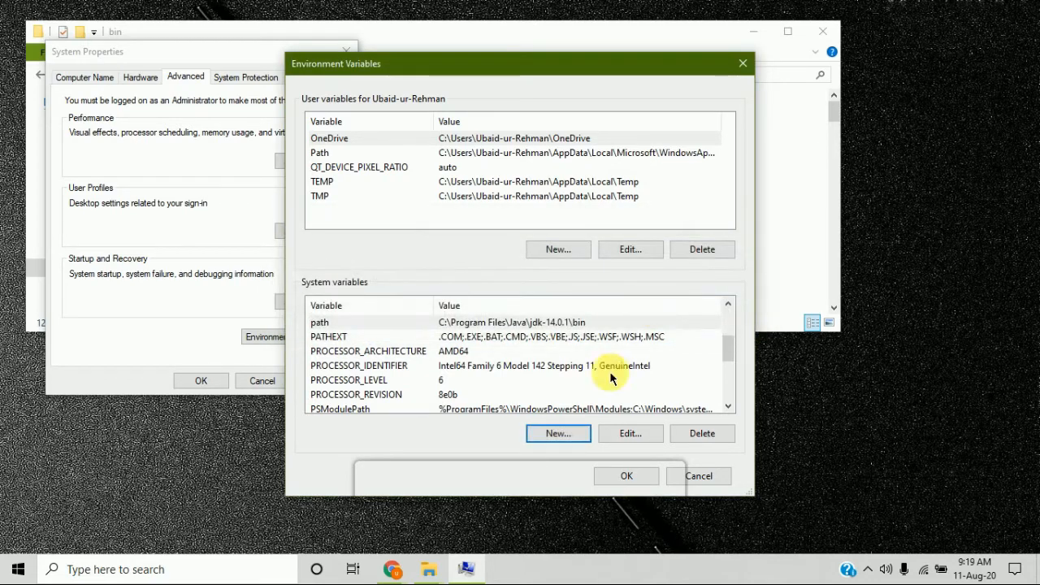
left_click(622, 478)
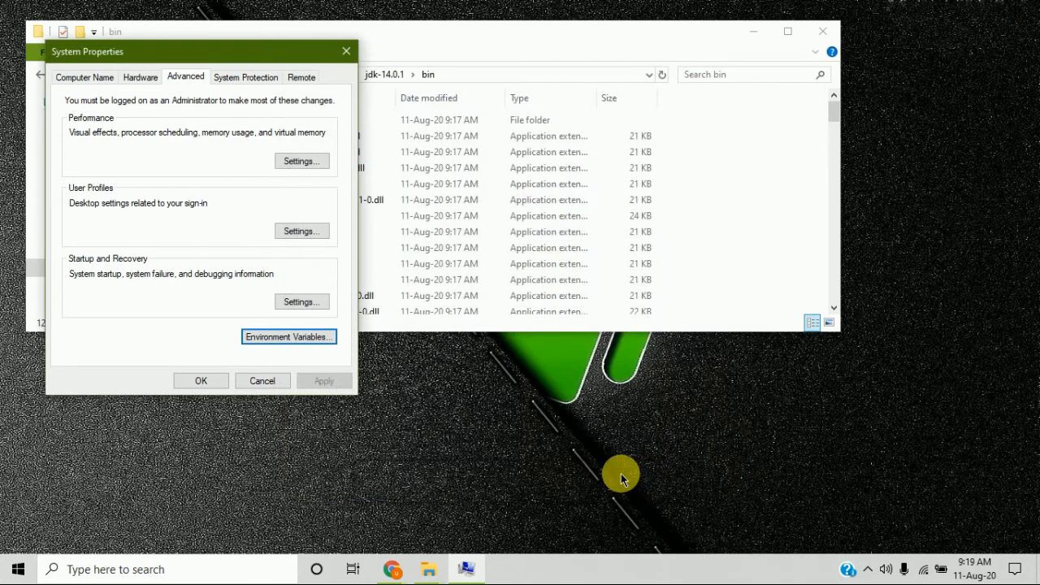
left_click(202, 382)
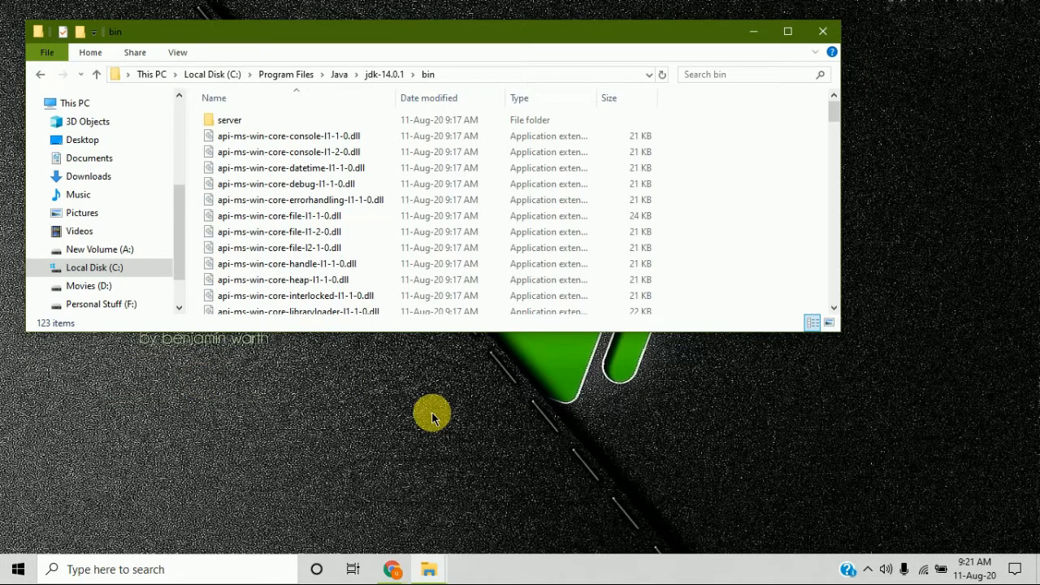
- Run javac in a Command Prompt to check the JDK path setup, review its output, and close the prompt and the bin folder window
left_click(171, 570)
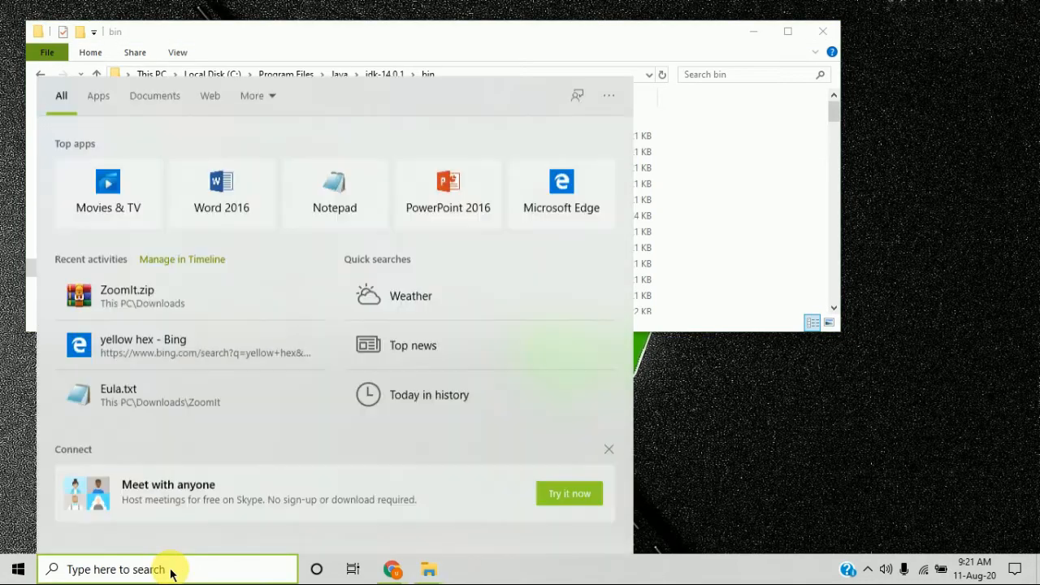
type("cmd")
key("Return")
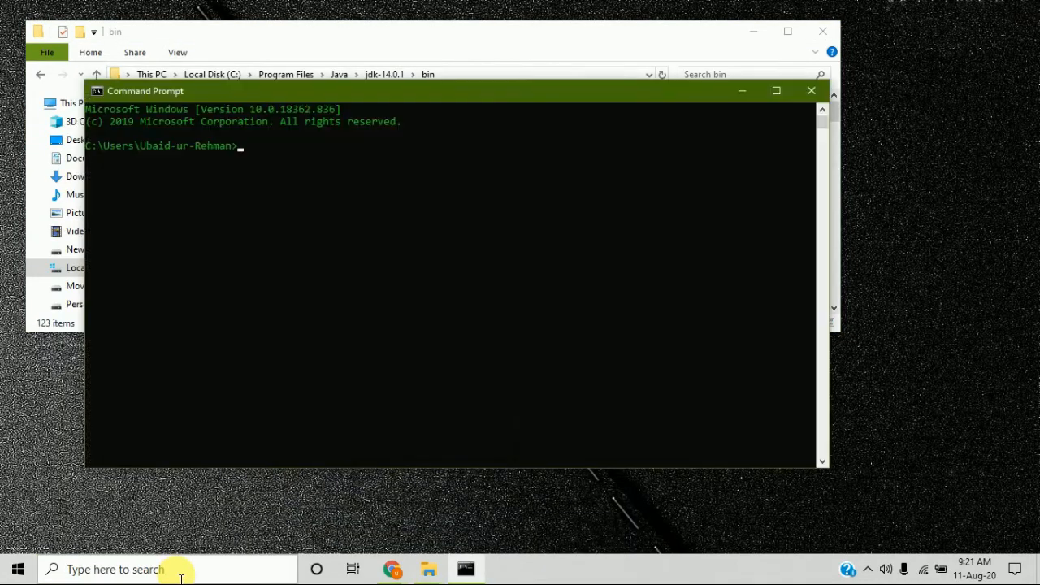
type("javac")
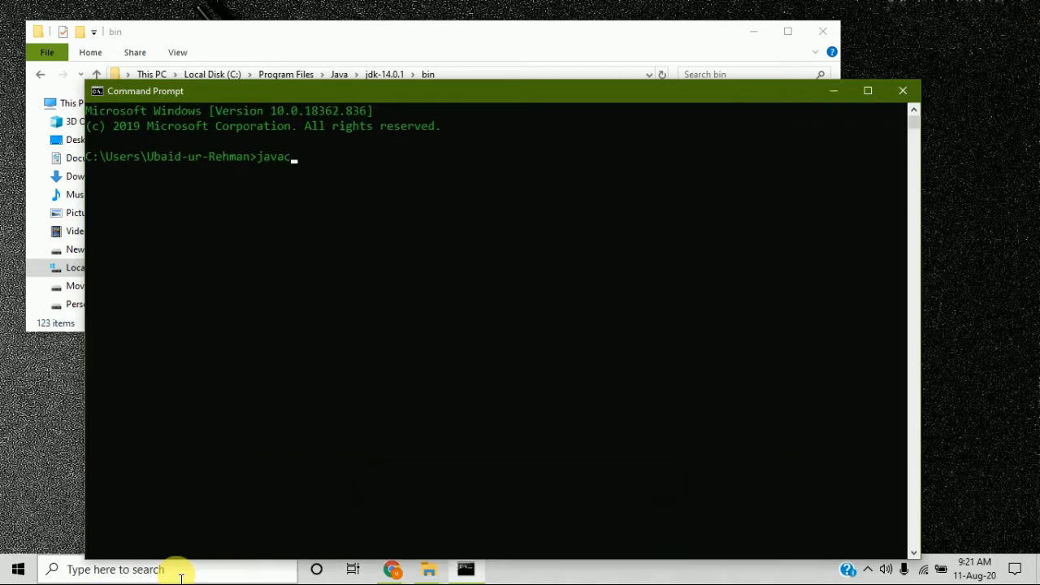
key("Return")
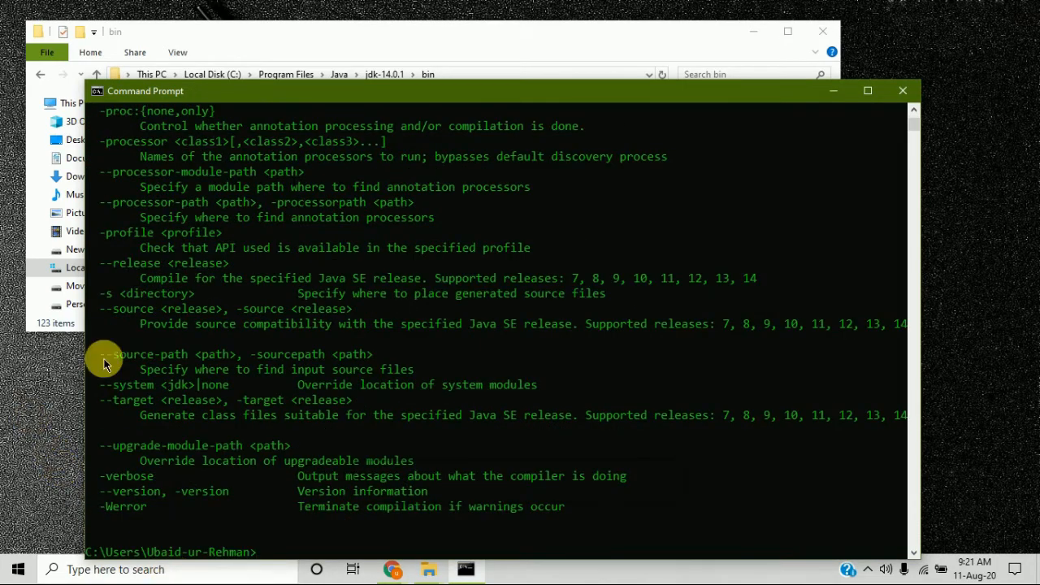
scroll(171, 318, "up", 13)
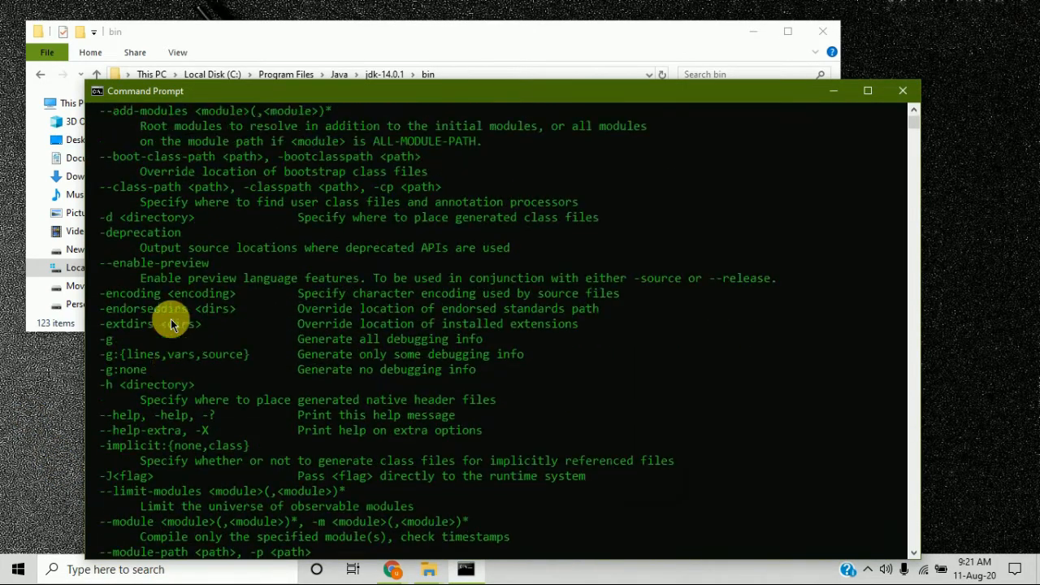
scroll(170, 325, "up", 3)
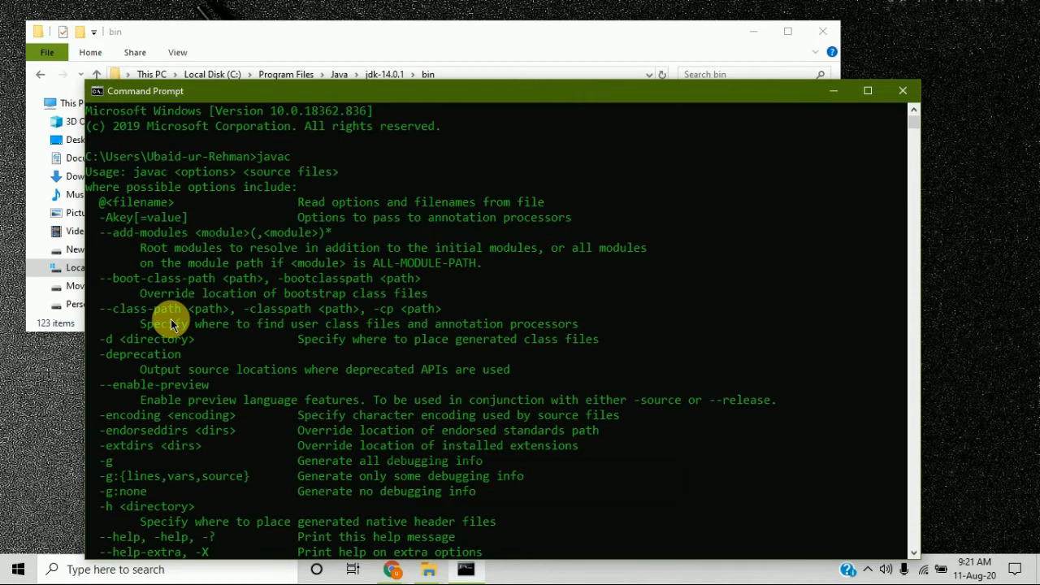
scroll(171, 319, "down", 7)
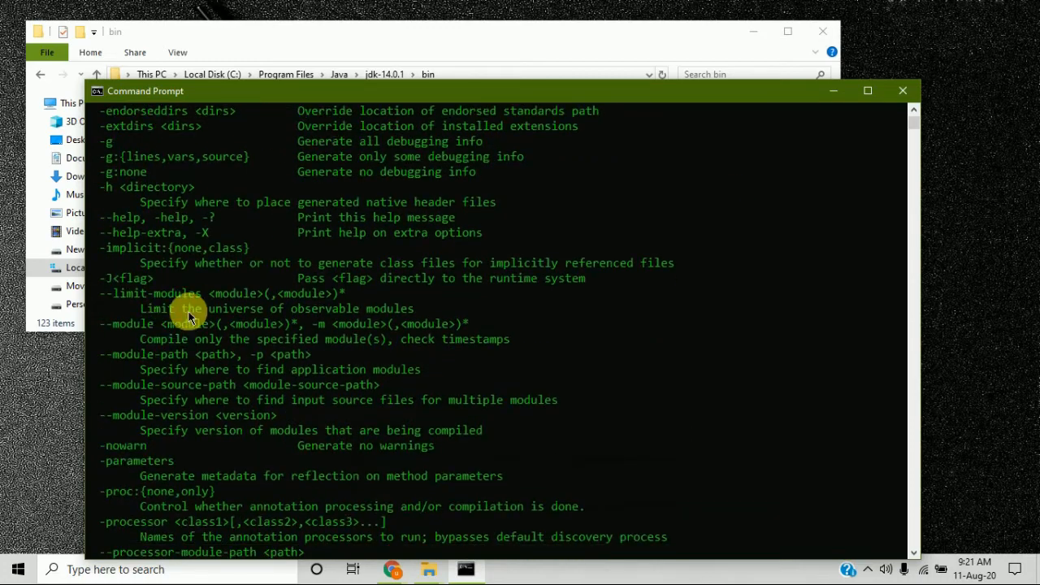
left_click(902, 92)
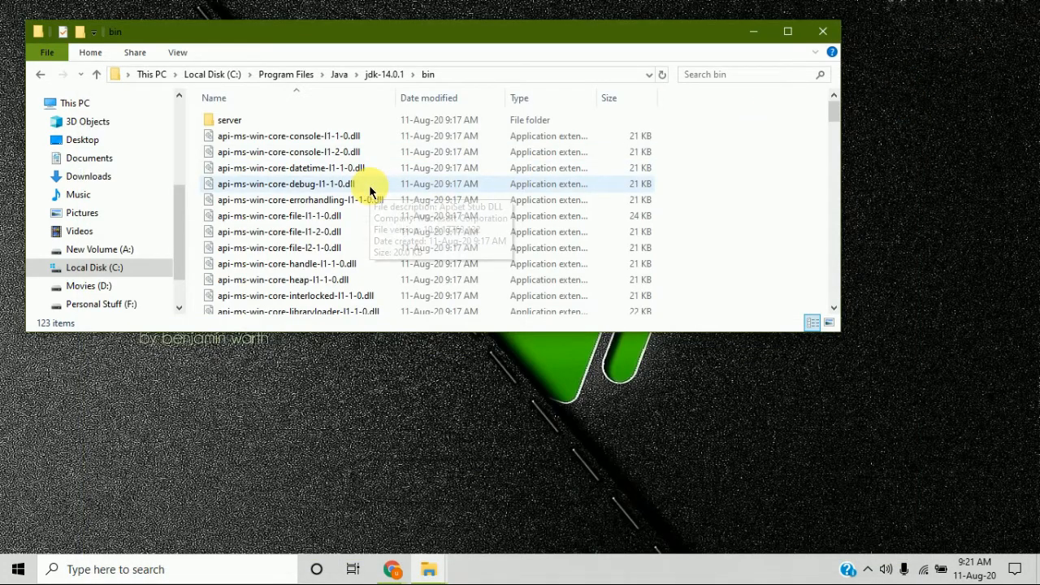
left_click(825, 31)
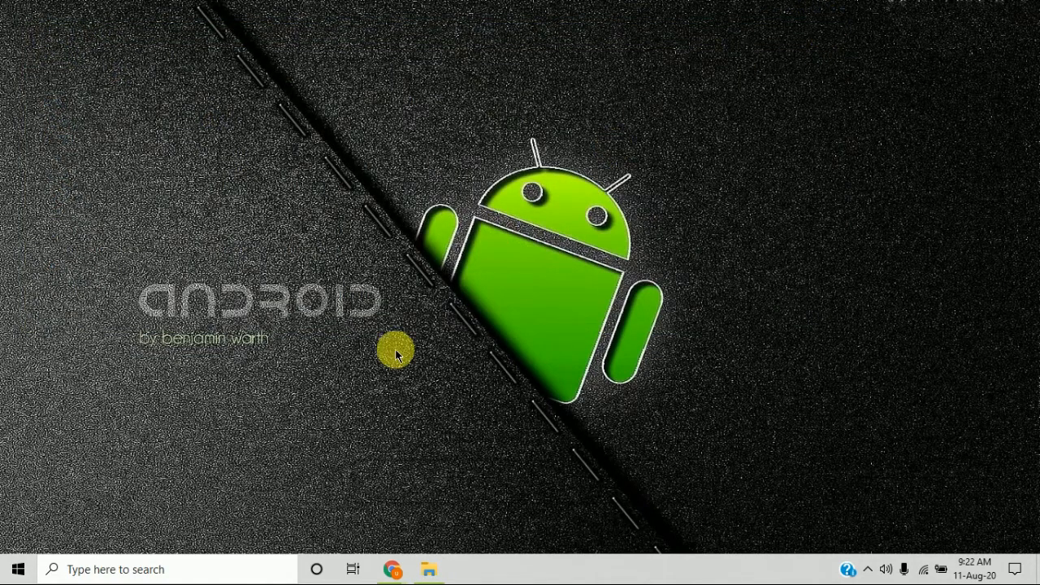
- Search Windows for "an" to launch Android Studio, and start a new Android Studio project
left_click(209, 572)
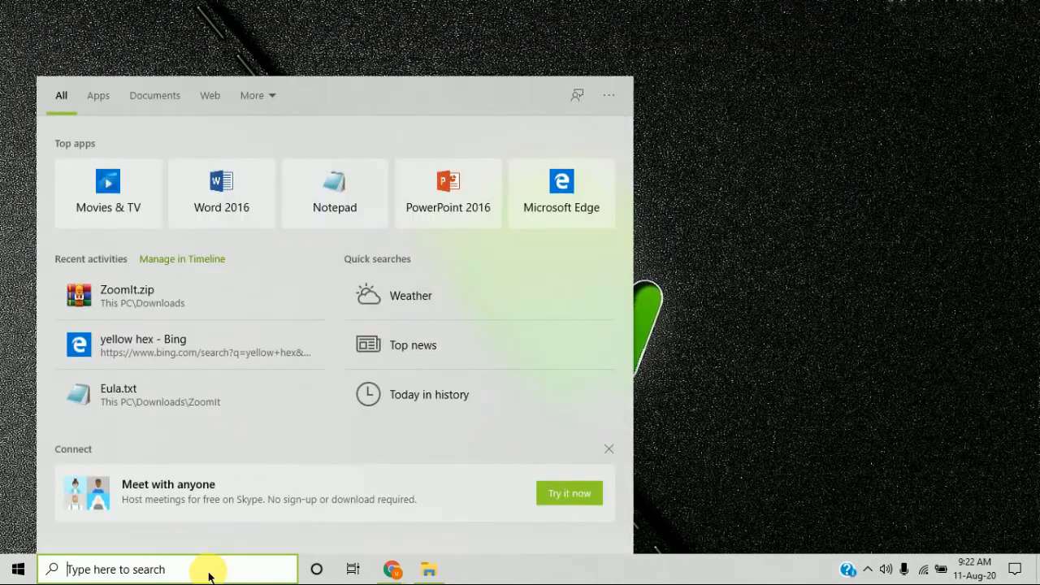
type("an")
key("Return")
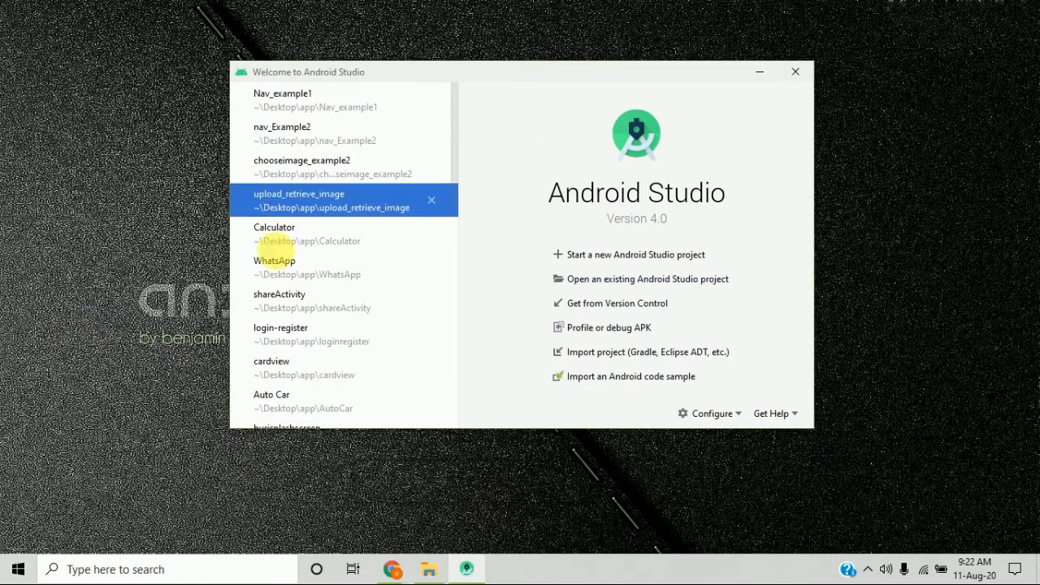
left_click(594, 257)
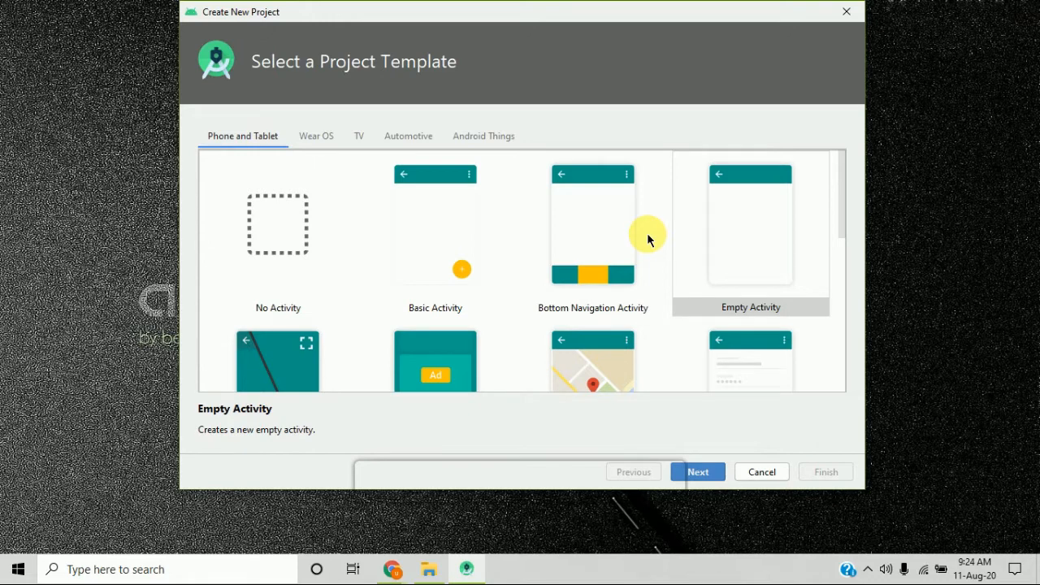
- Search Windows for "en", review the system variables in the Environment Variables dialog, and close it and System Properties without changes
left_click(209, 571)
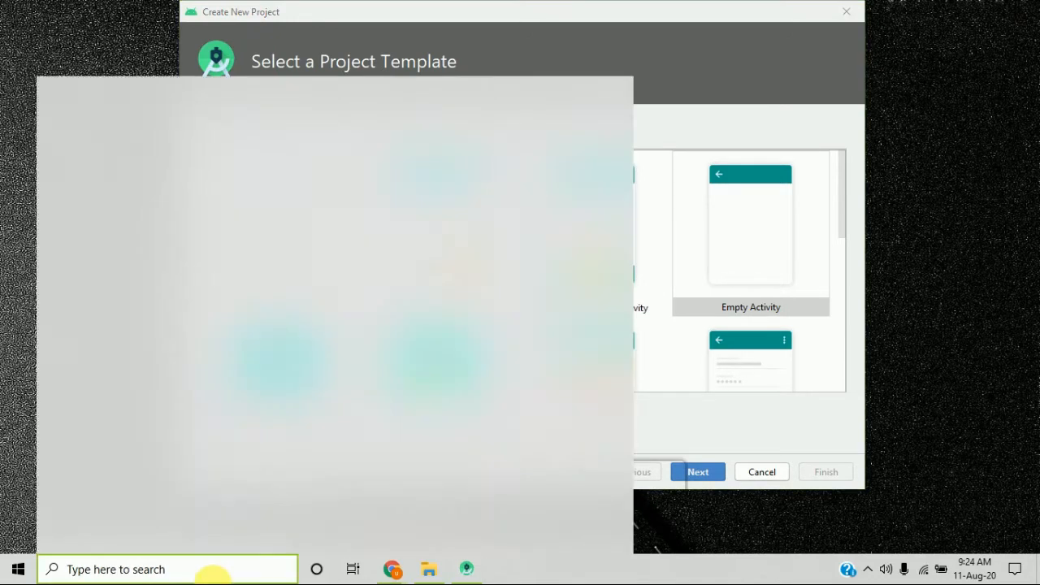
type("en")
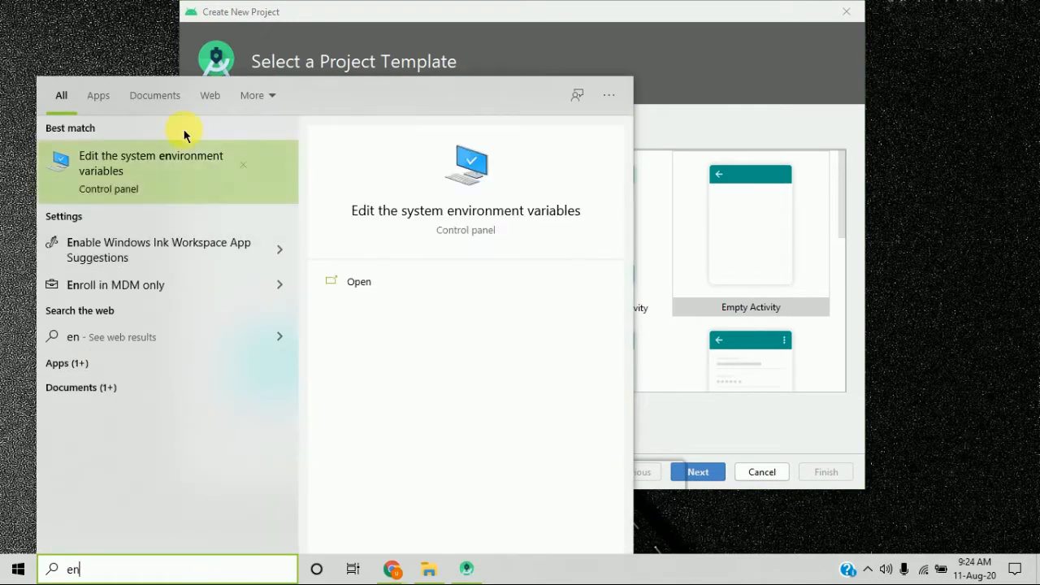
left_click(138, 177)
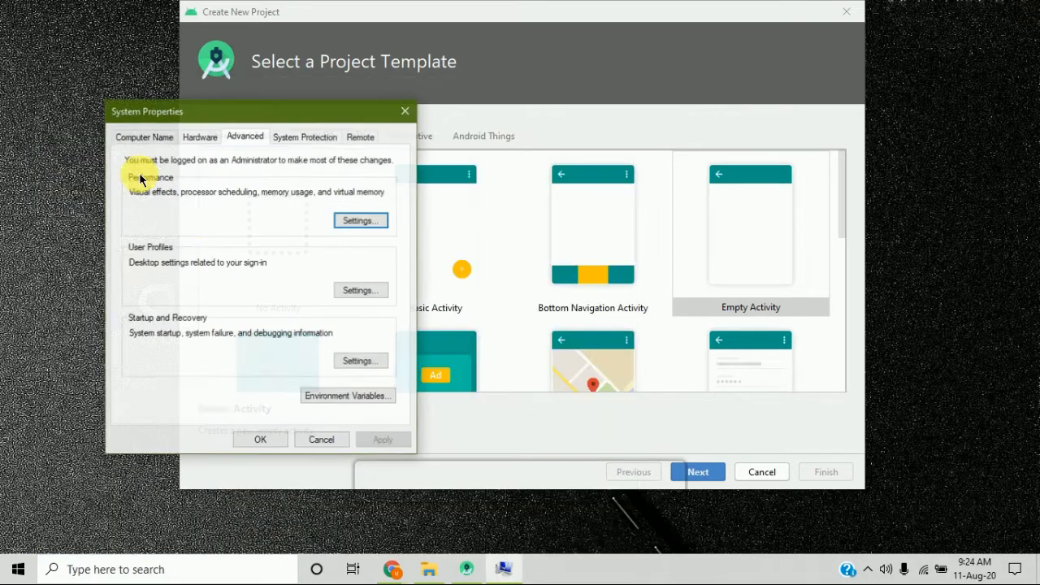
left_click(354, 404)
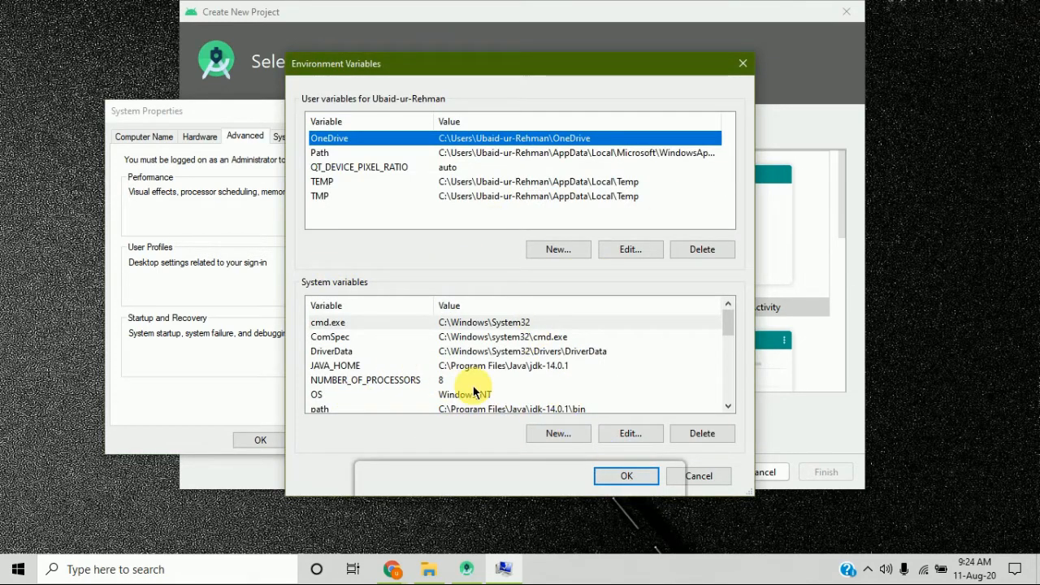
left_click(744, 65)
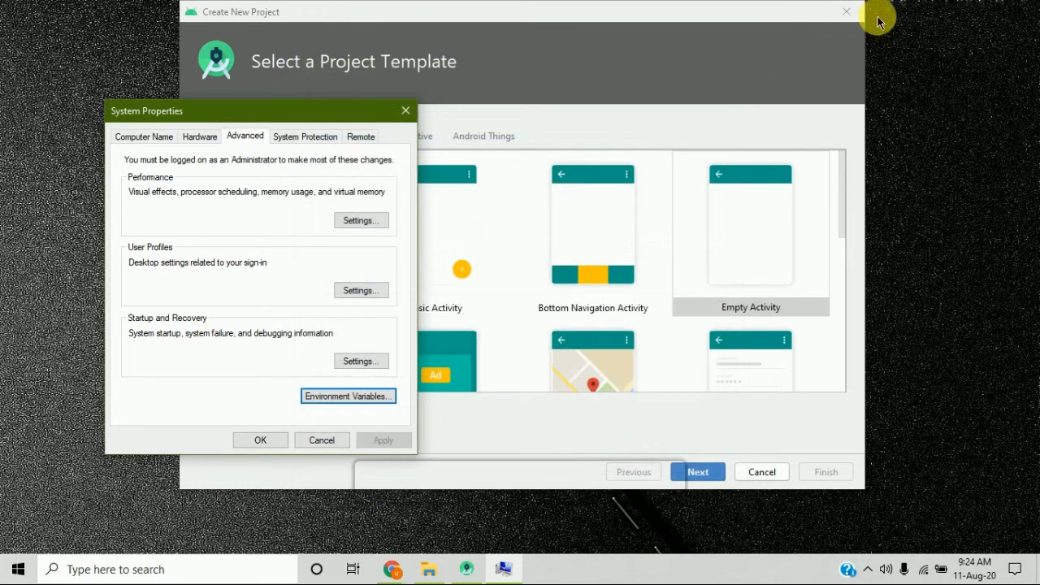
left_click(405, 111)
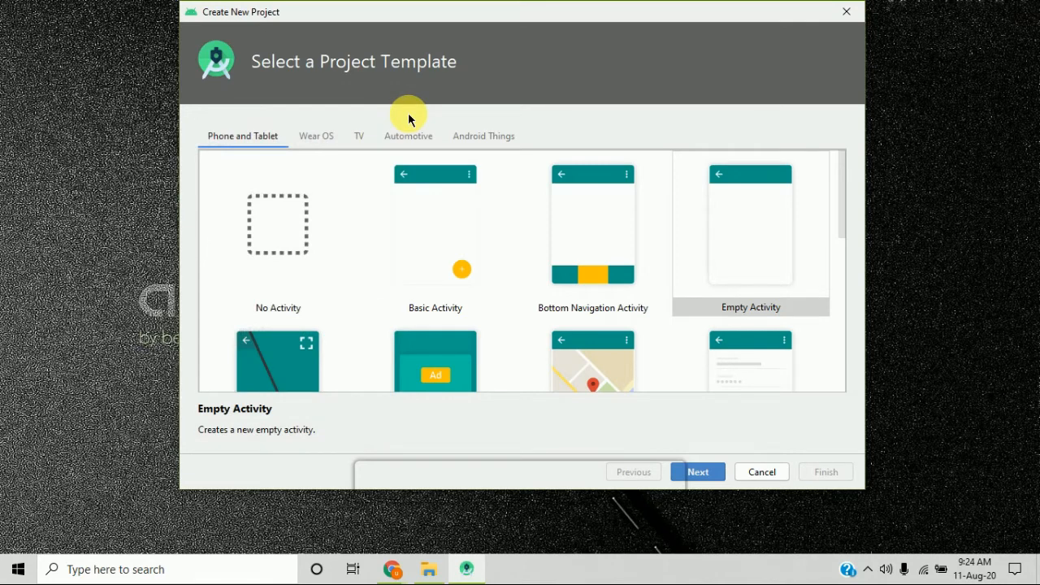